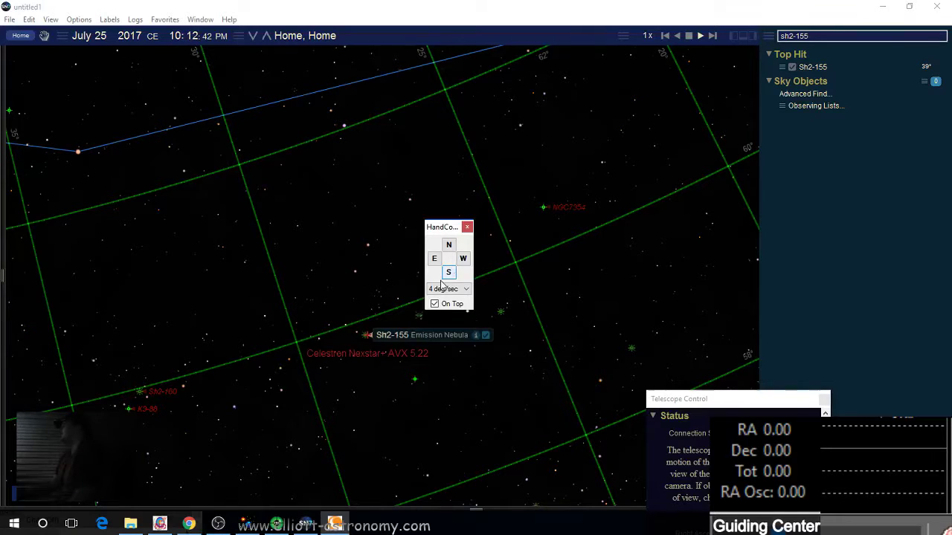
Arrange the camera's live view beside the star chart and nudge the telescope south and west near Sh2-155 at 4 deg/sec.
click(446, 275)
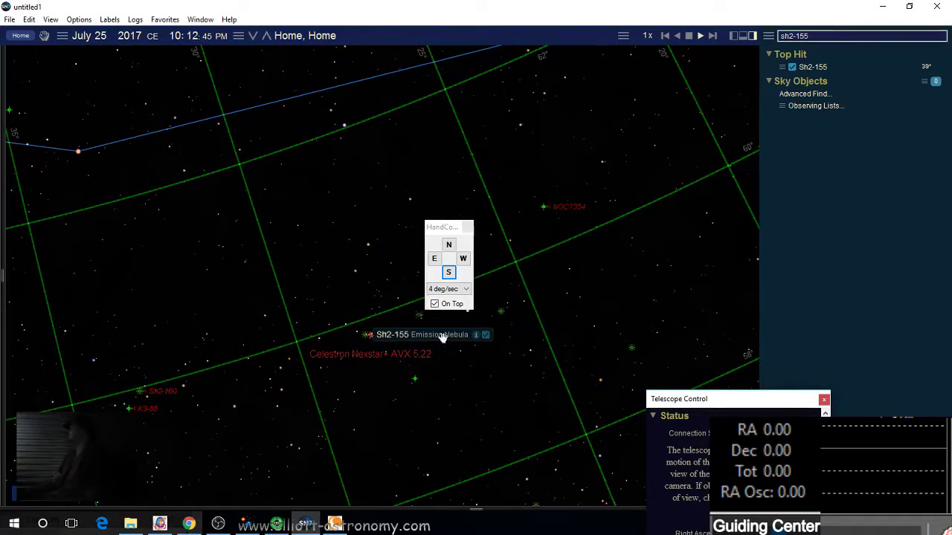
click(882, 6)
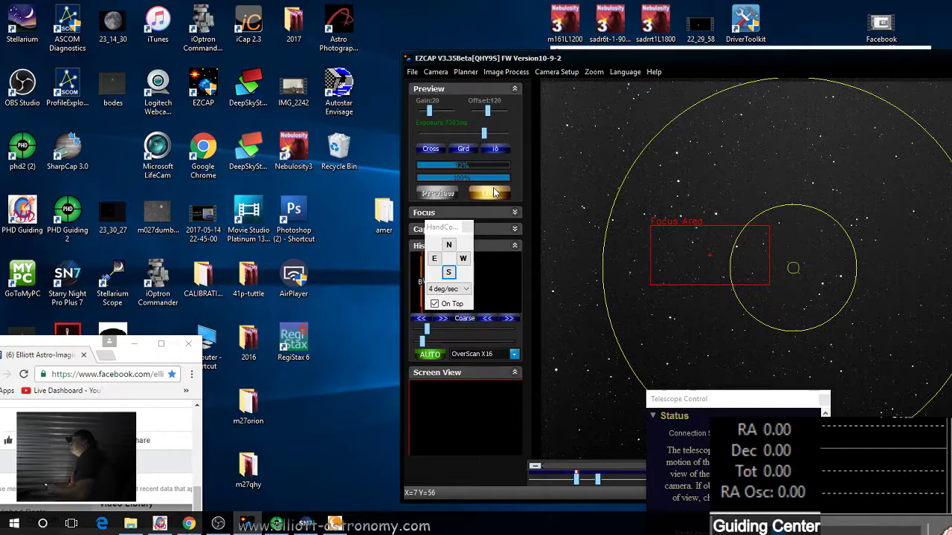
key(alt+Tab)
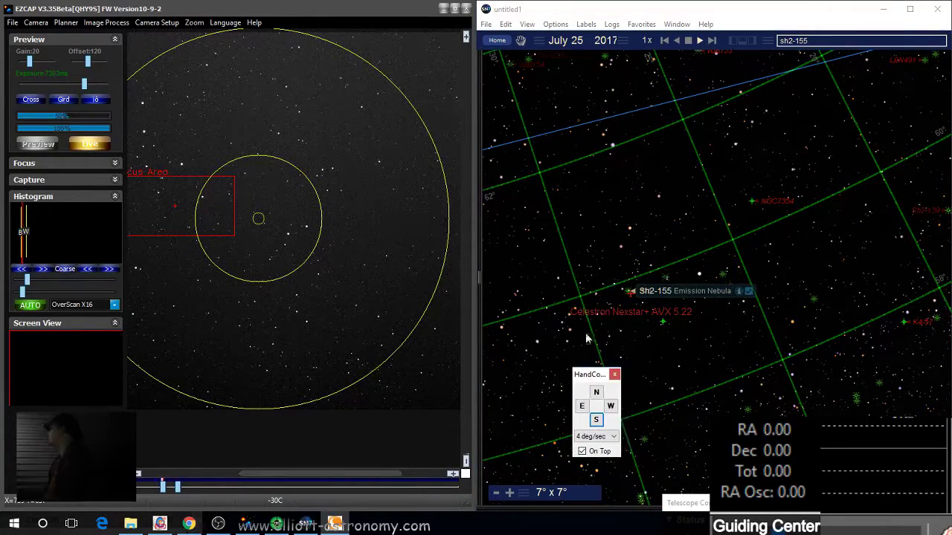
click(610, 405)
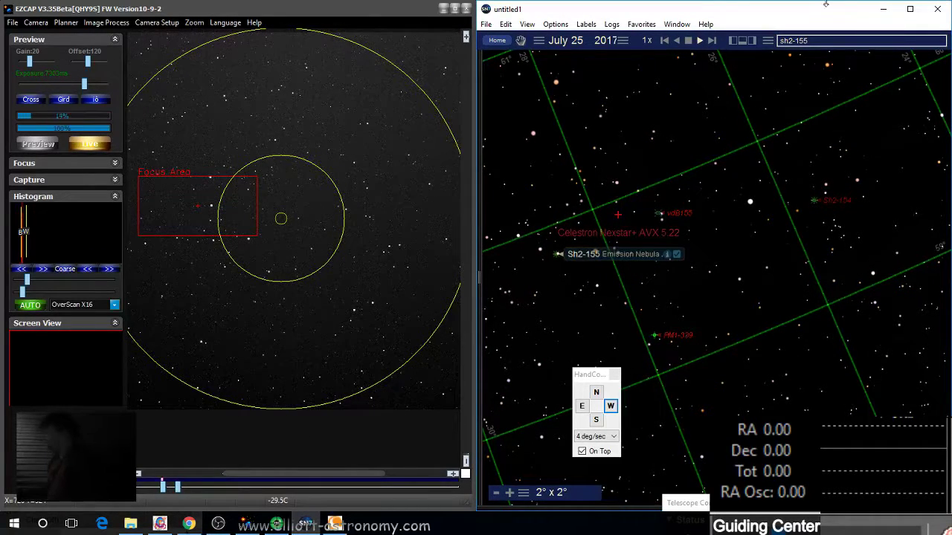
click(28, 154)
click(131, 524)
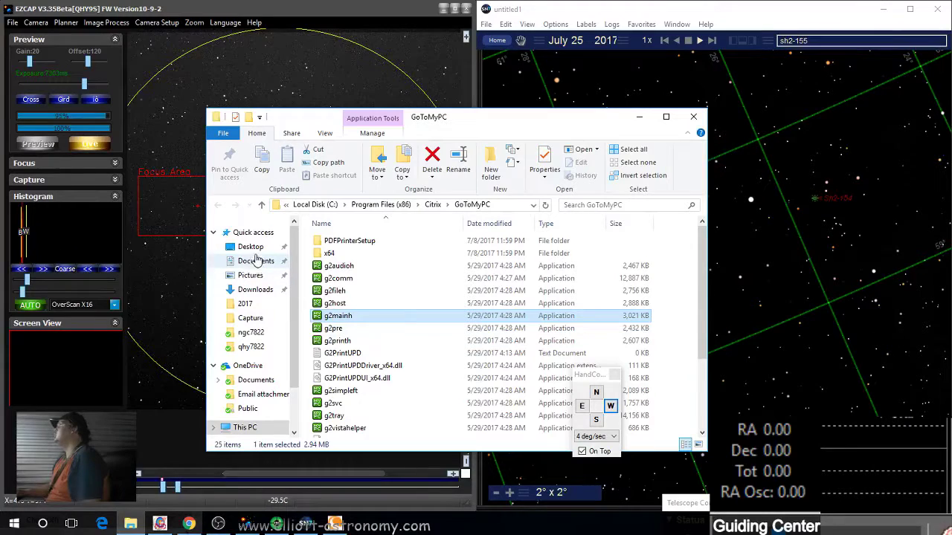
scroll(253, 334, down, 1)
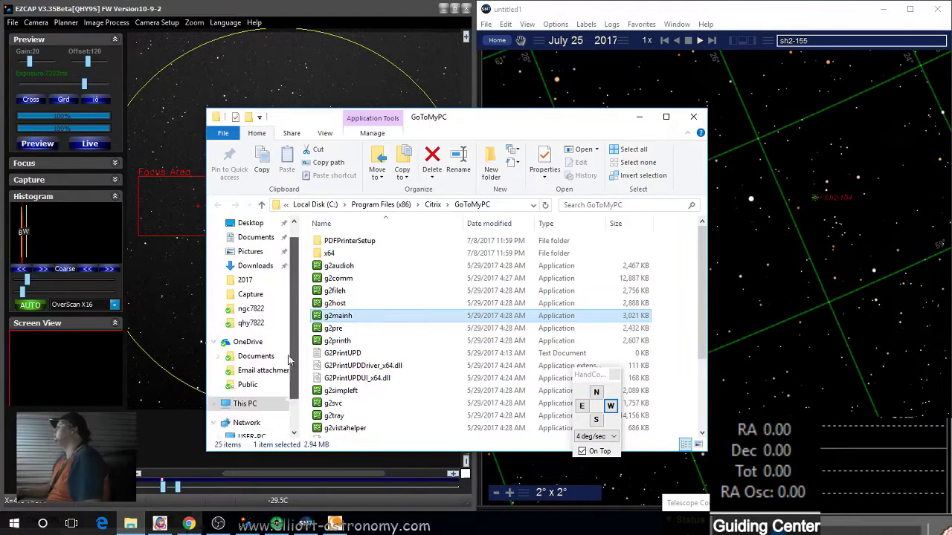
click(256, 328)
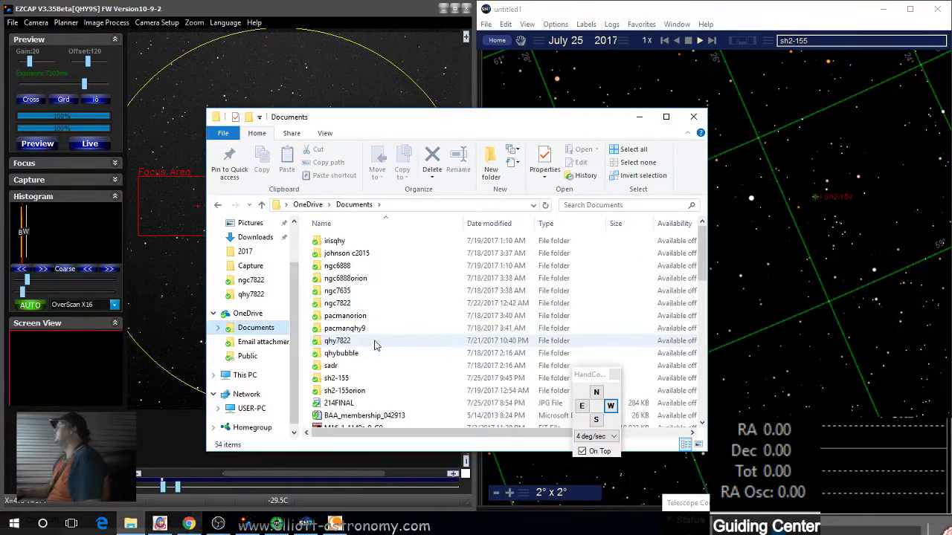
double_click(344, 380)
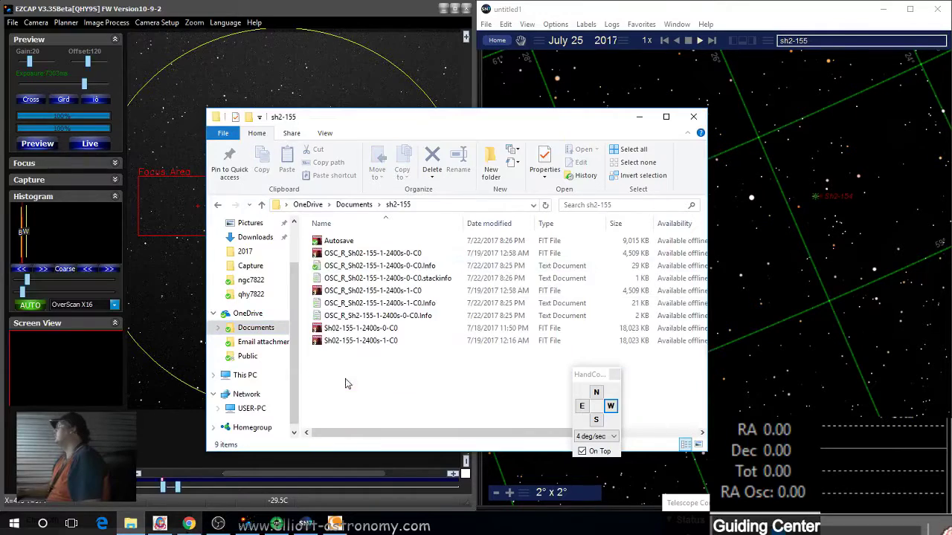
click(387, 254)
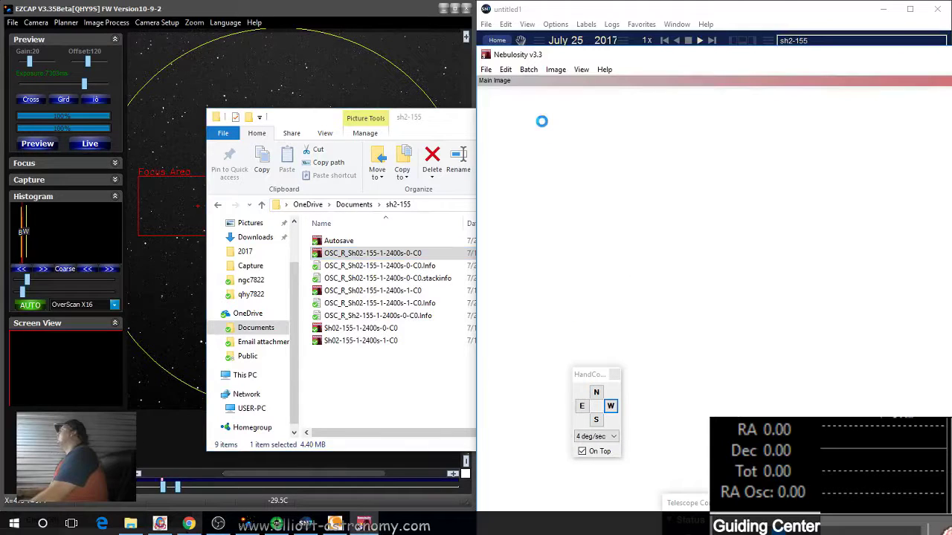
click(441, 116)
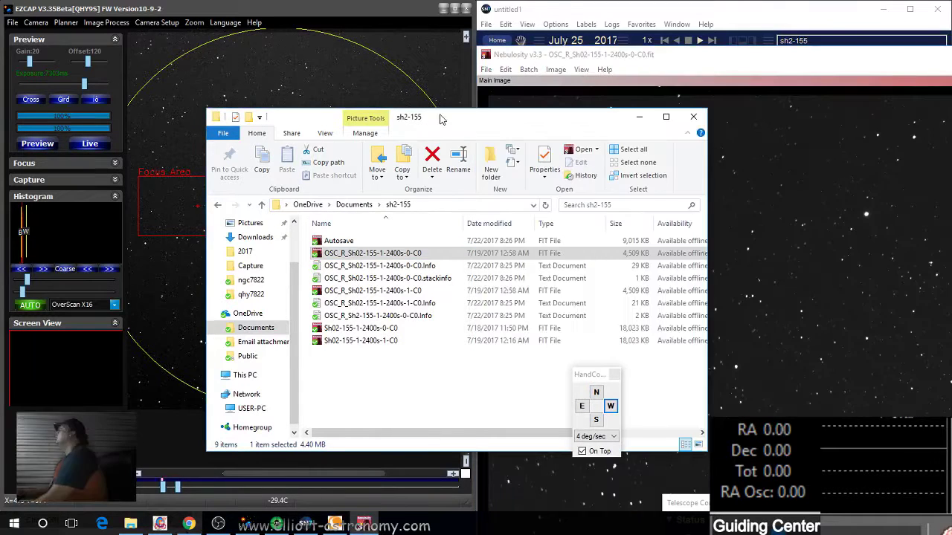
click(640, 118)
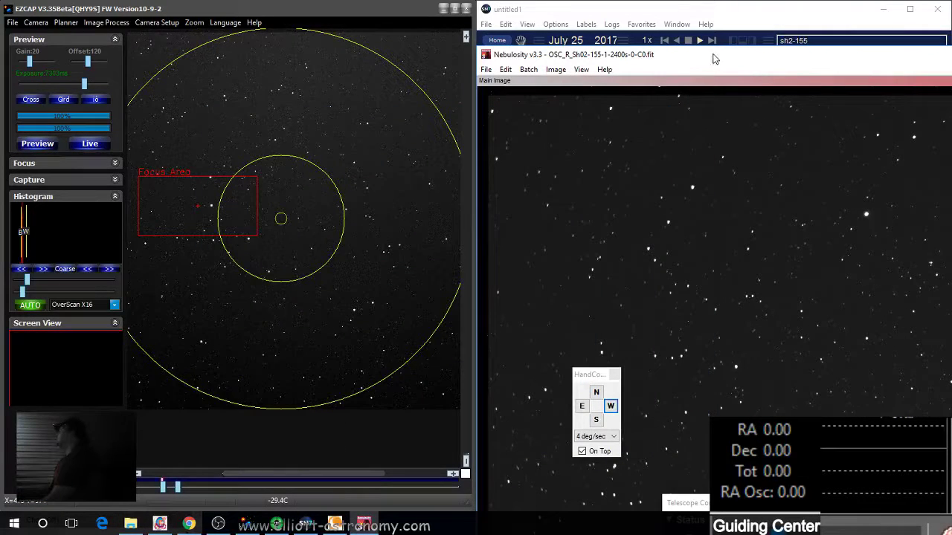
Turn off automatic display scaling for the reference image and set its black level to 6311 and white level to 23787.
double_click(714, 56)
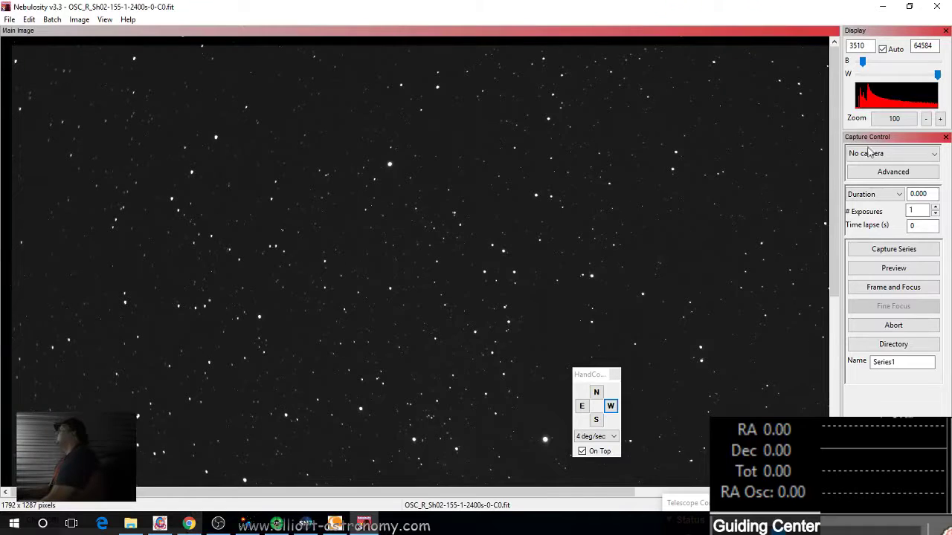
click(882, 50)
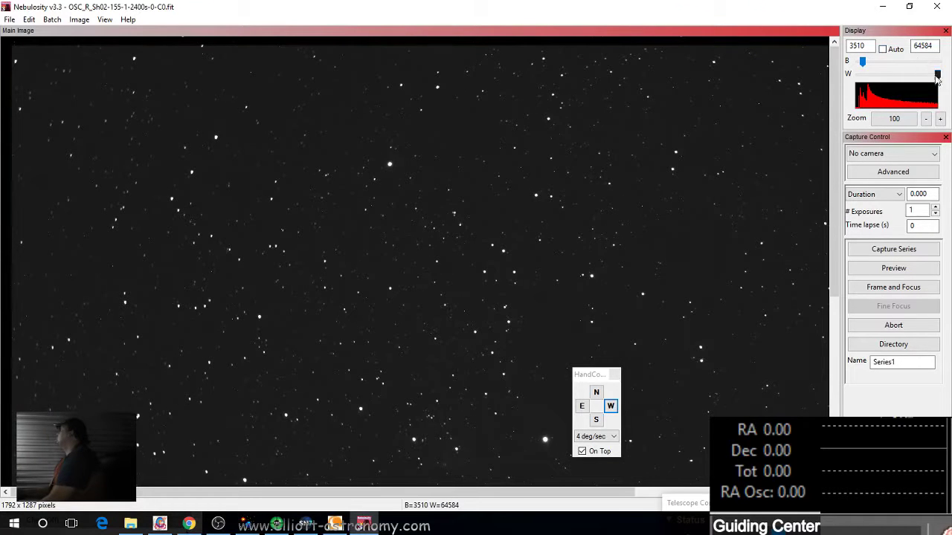
drag(937, 75, 887, 74)
scroll(655, 305, down, 3)
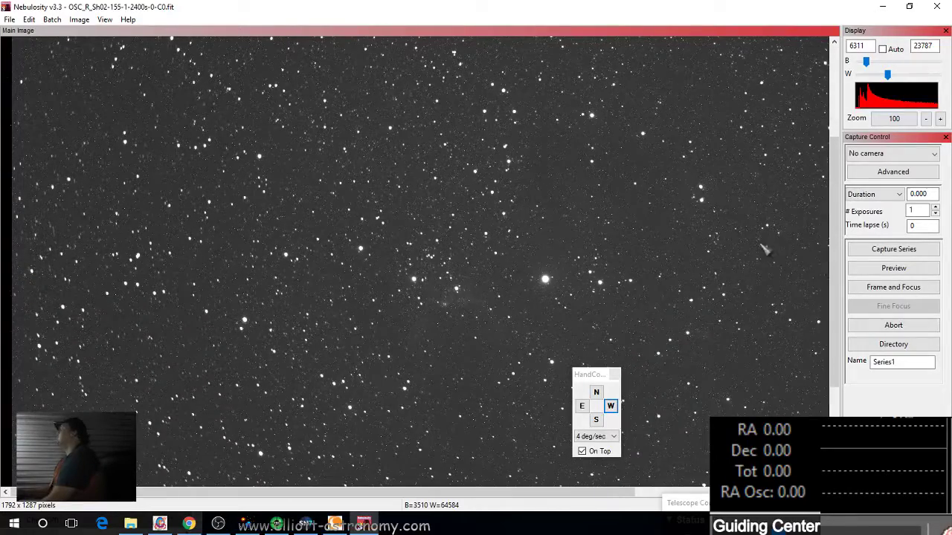
Restore the reference image window beside the camera view and zoom it out to 33 percent.
double_click(658, 6)
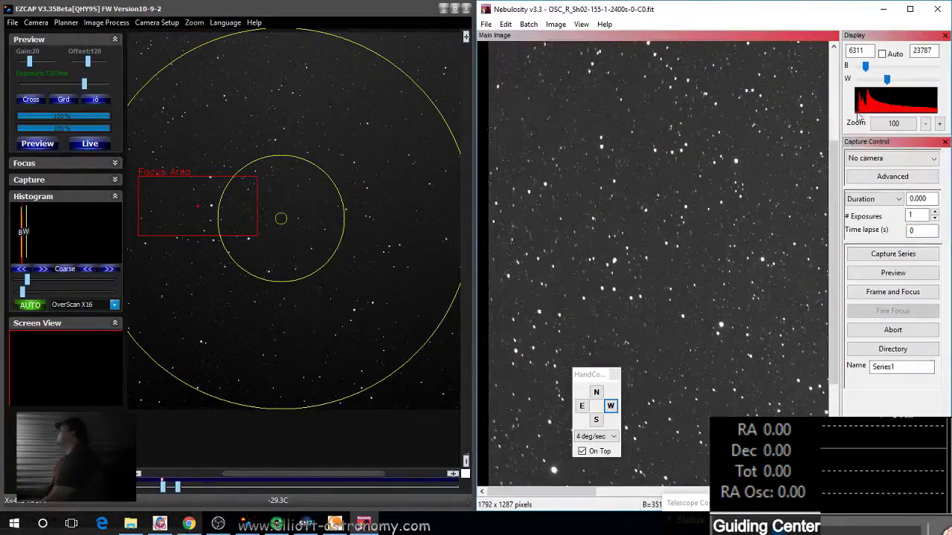
click(925, 123)
click(926, 123)
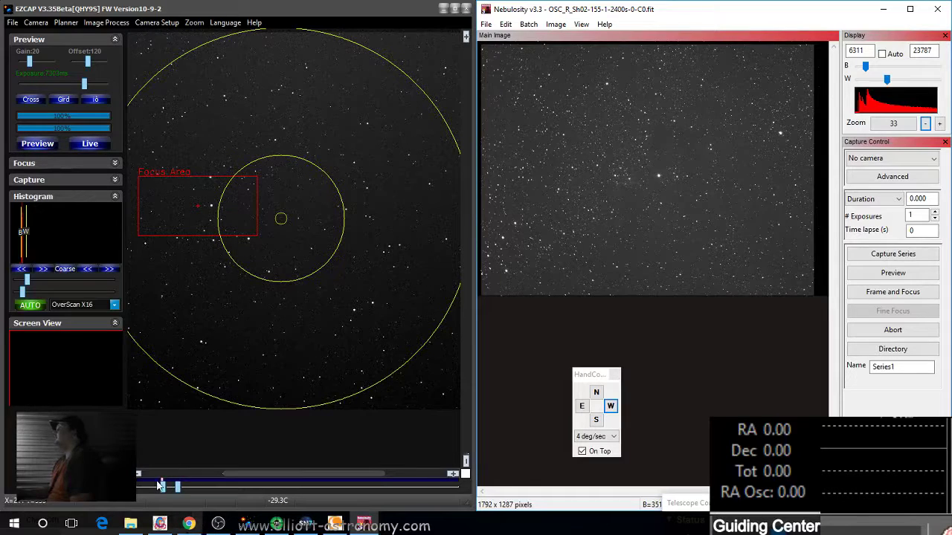
Brighten the camera preview by lowering its white point slightly, and turn off the circle overlay.
drag(177, 488, 172, 488)
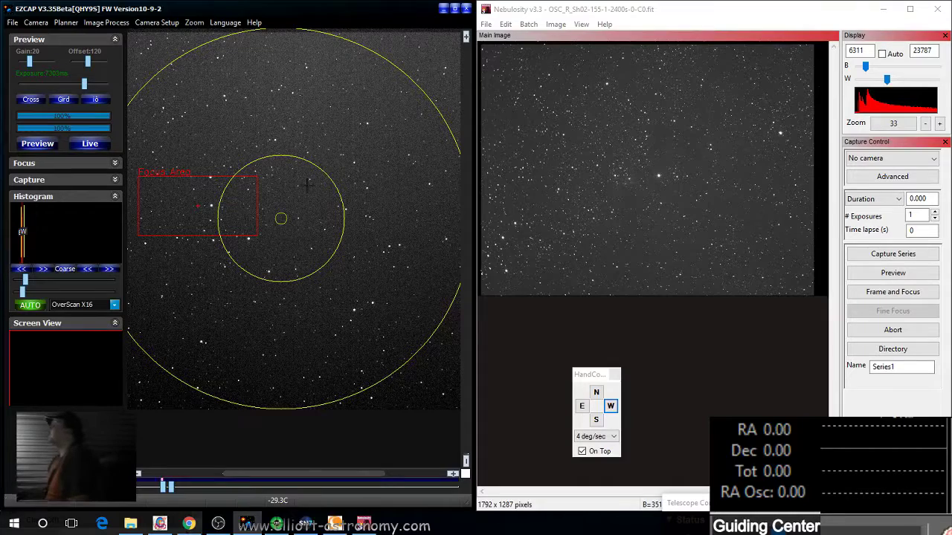
click(93, 102)
click(366, 367)
click(232, 380)
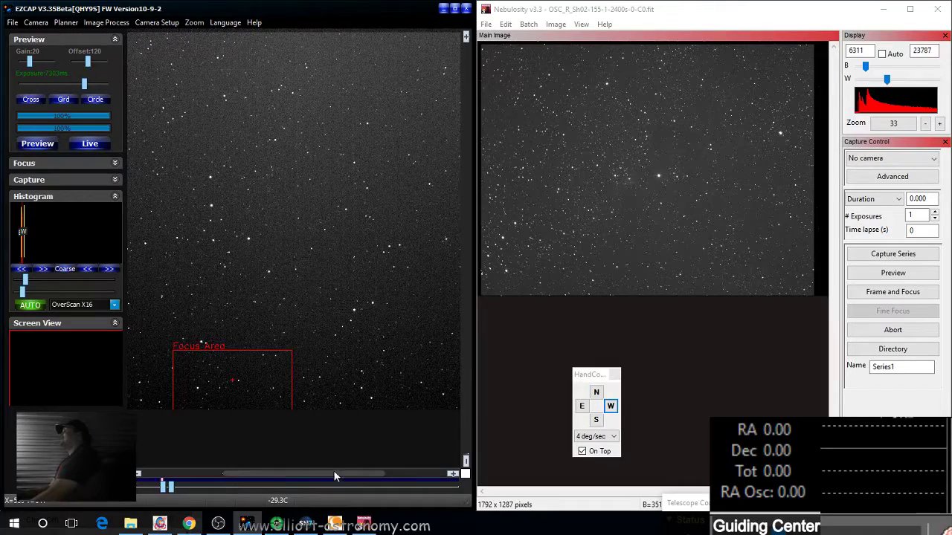
drag(333, 473, 272, 472)
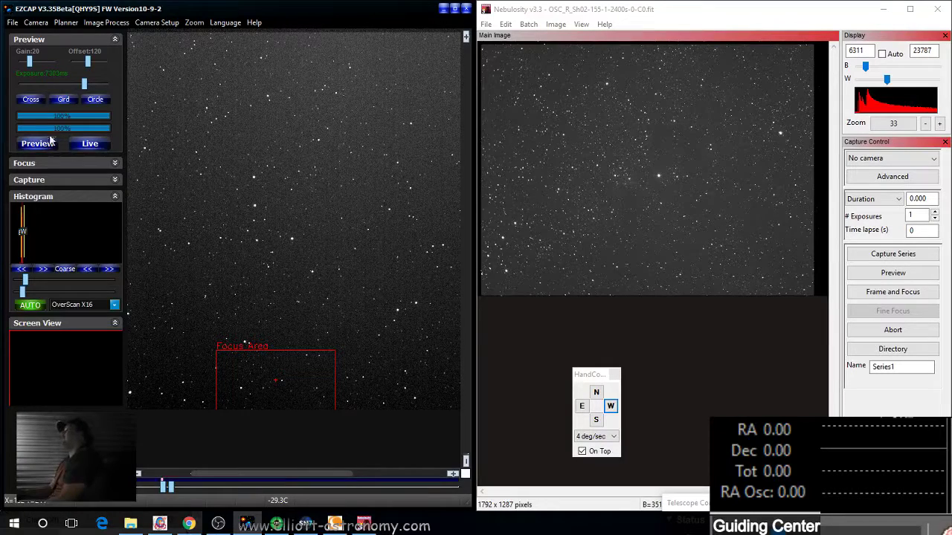
Nudge the telescope west, east, south and north at 4 deg/sec to match the live star field to the reference image.
click(611, 407)
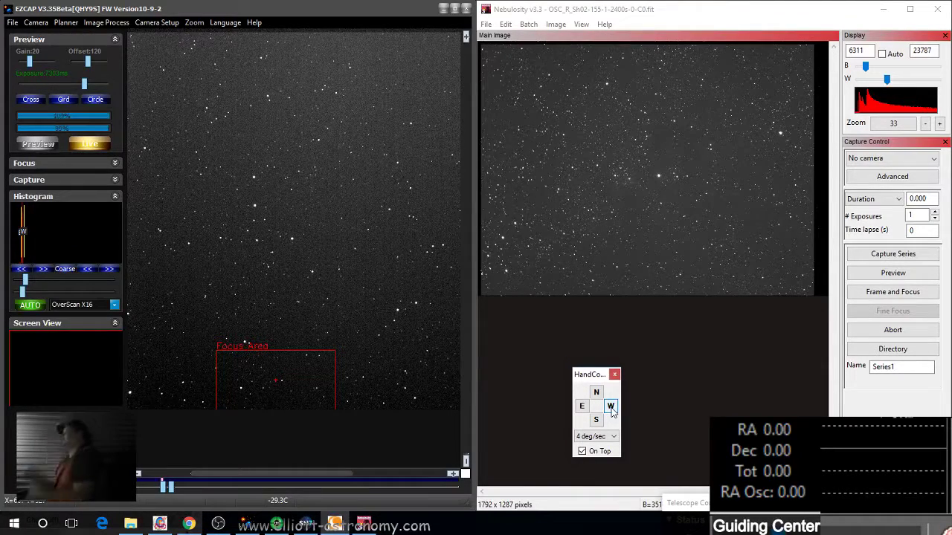
click(582, 408)
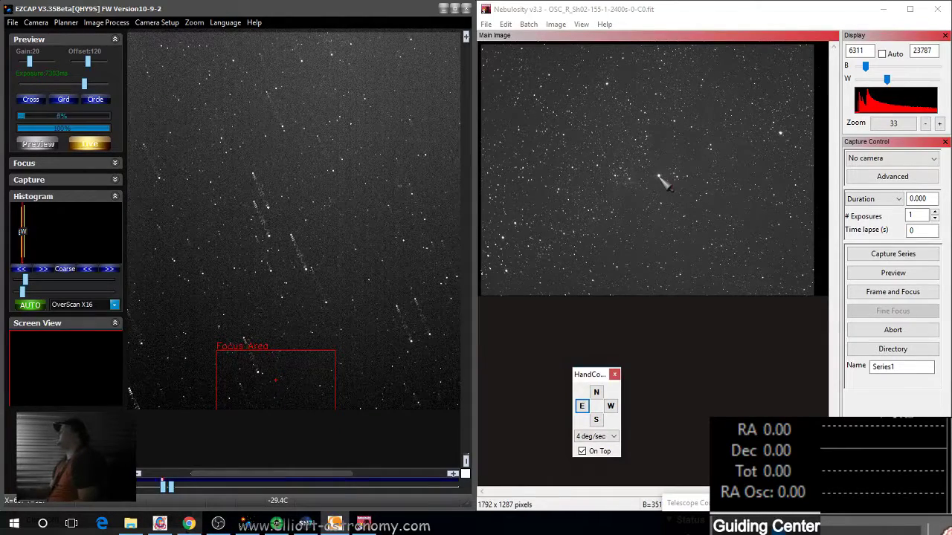
click(581, 408)
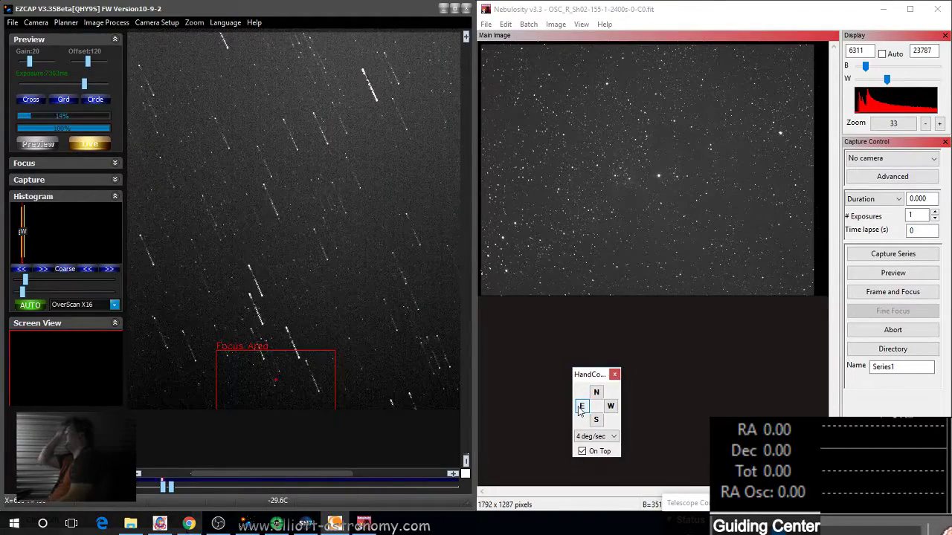
click(596, 420)
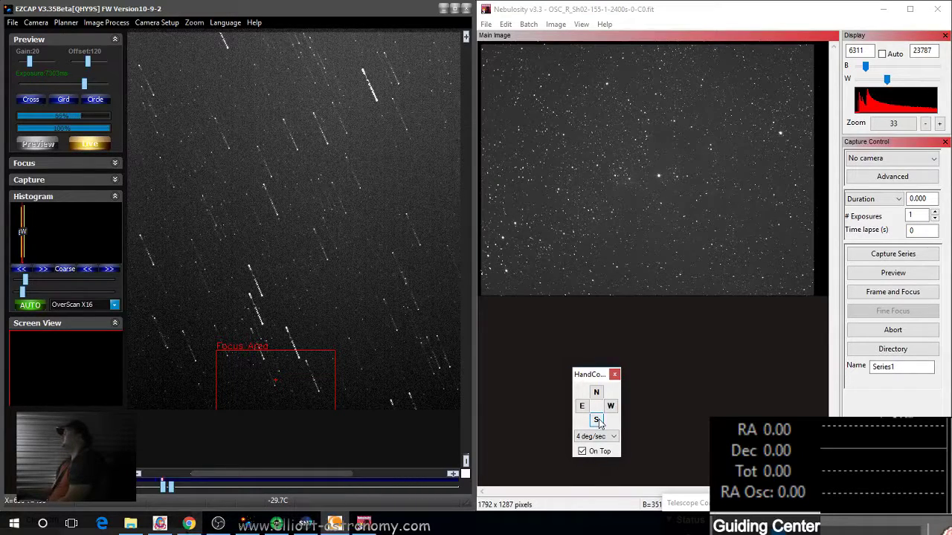
click(584, 407)
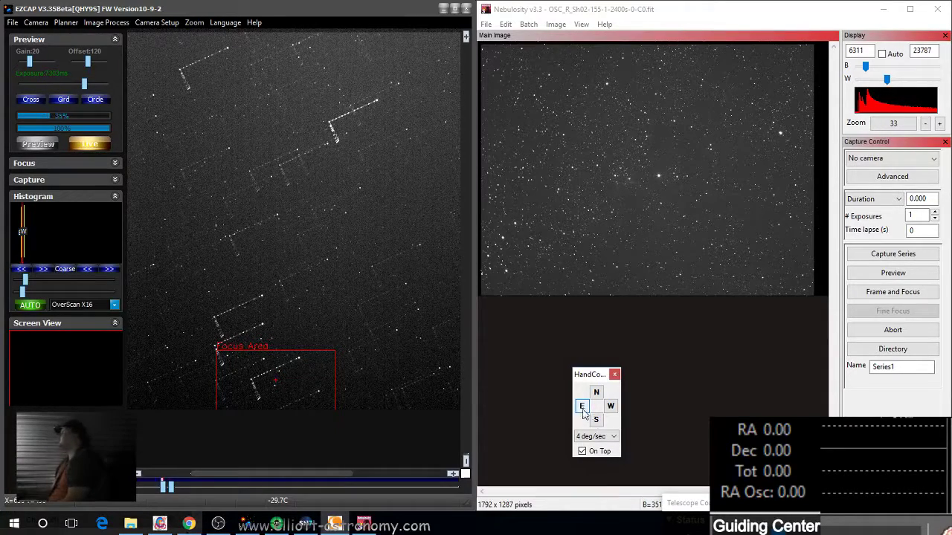
click(595, 420)
click(582, 406)
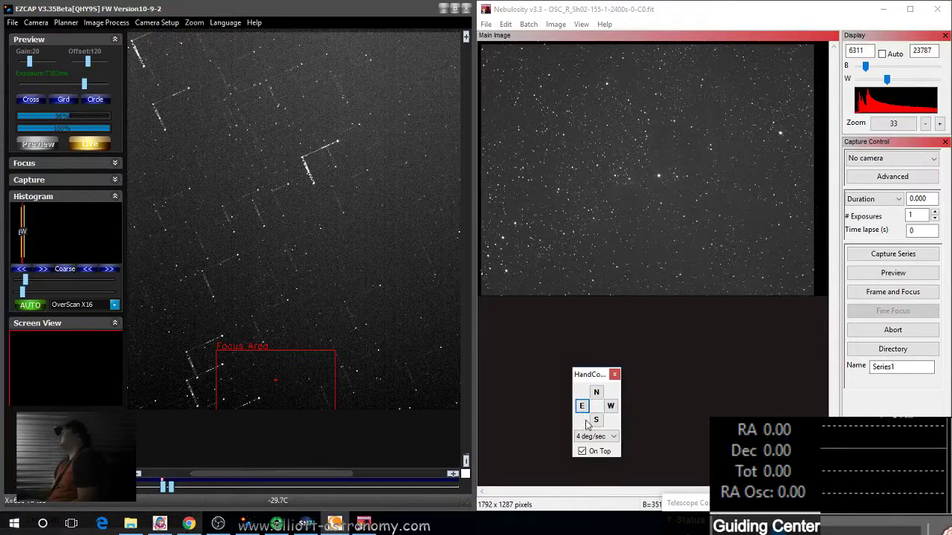
click(596, 393)
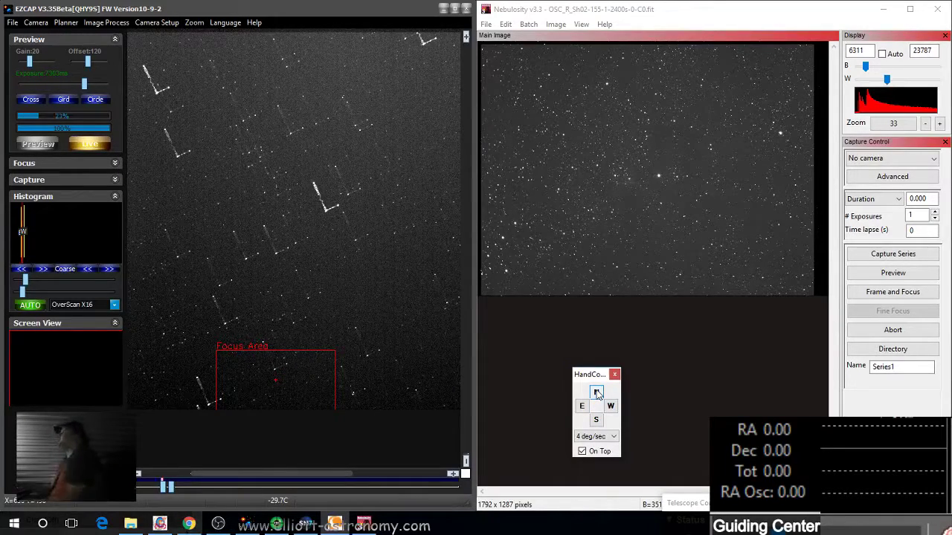
Minimize the reference image and compare the camera's star field with the telescope's position near Sh2-155 on the star chart.
mouse_move(283, 472)
mouse_down()
mouse_move(364, 469)
mouse_move(187, 463)
mouse_move(444, 479)
mouse_move(181, 458)
mouse_move(329, 468)
mouse_move(261, 472)
mouse_move(274, 468)
mouse_up()
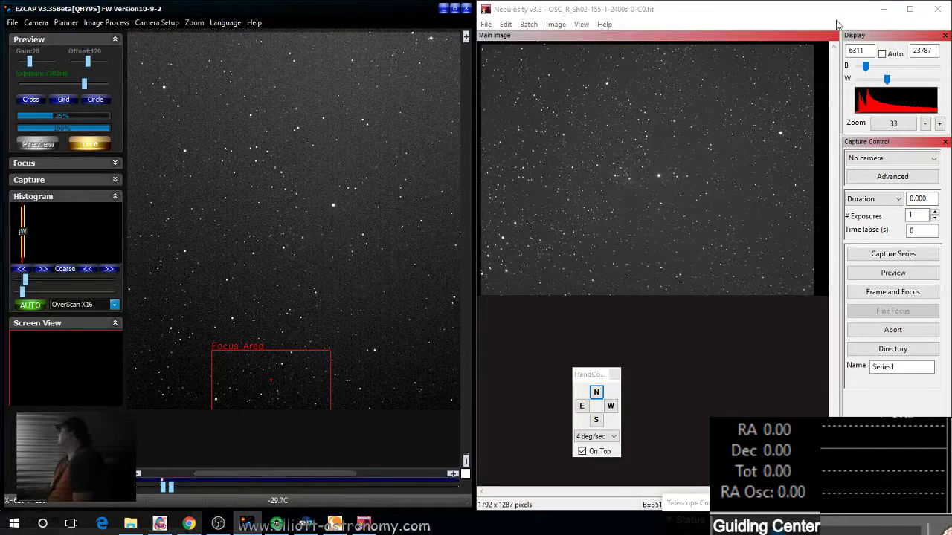
click(883, 10)
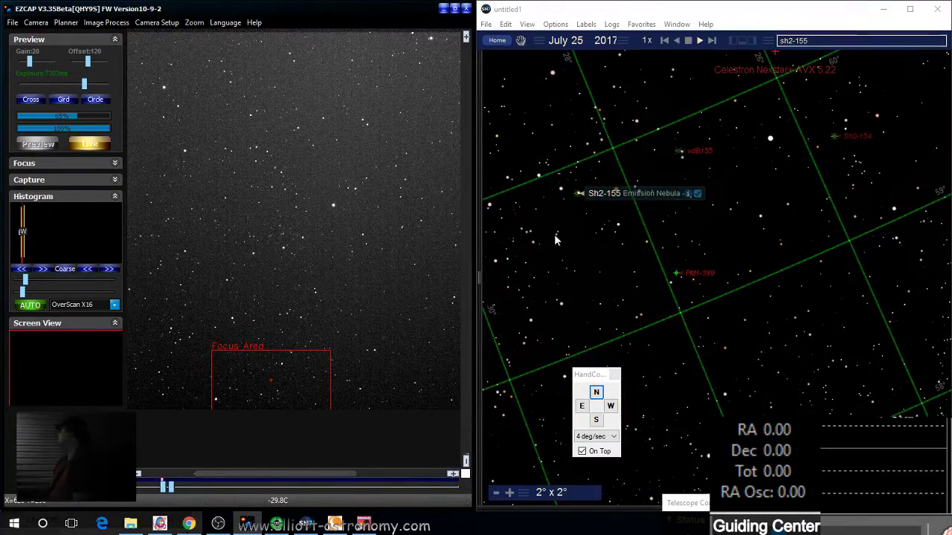
drag(718, 176, 752, 247)
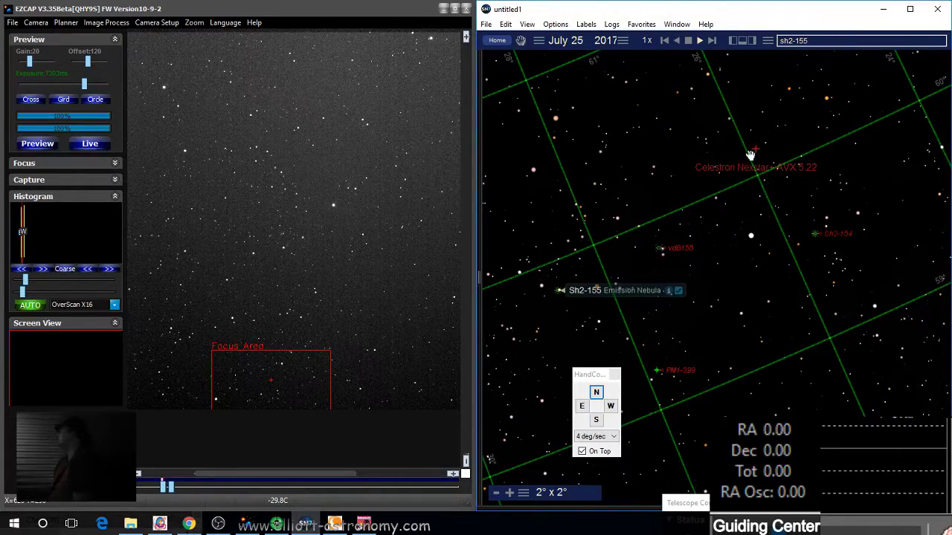
Place the focus area over a star in the camera preview and take a 3600 ms focus exposure of it.
click(63, 166)
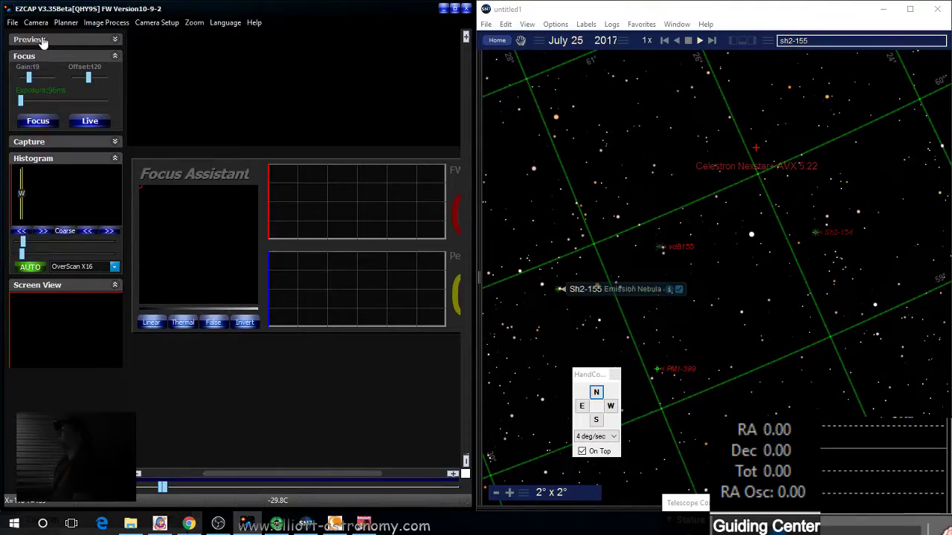
click(37, 39)
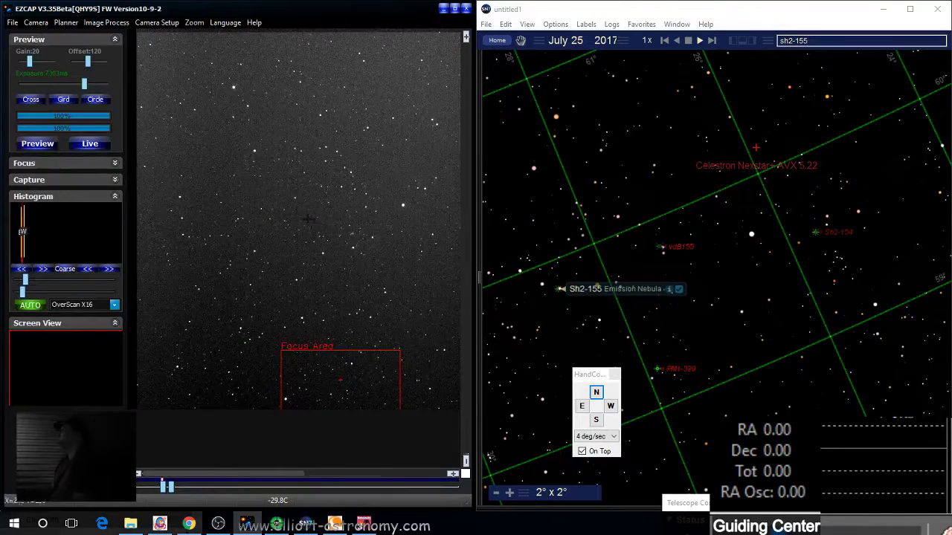
click(351, 248)
click(53, 164)
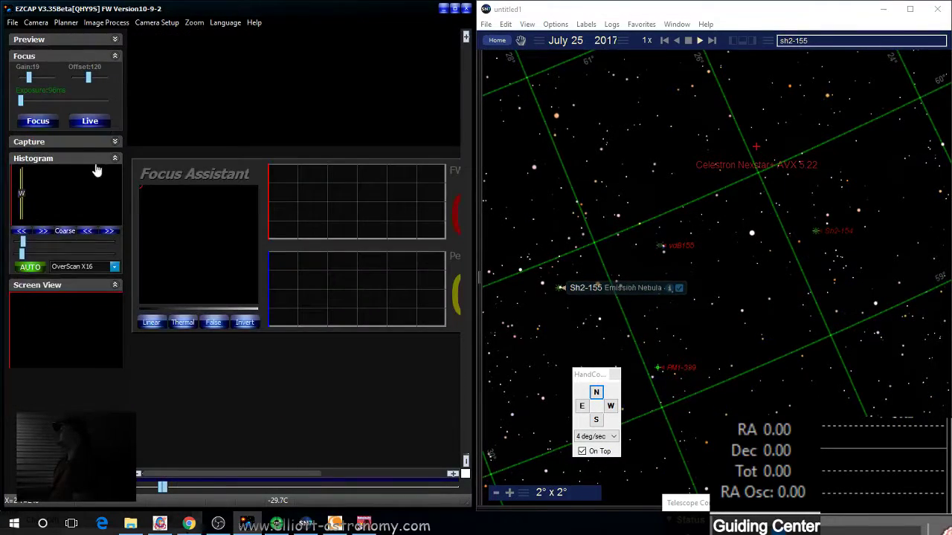
click(30, 39)
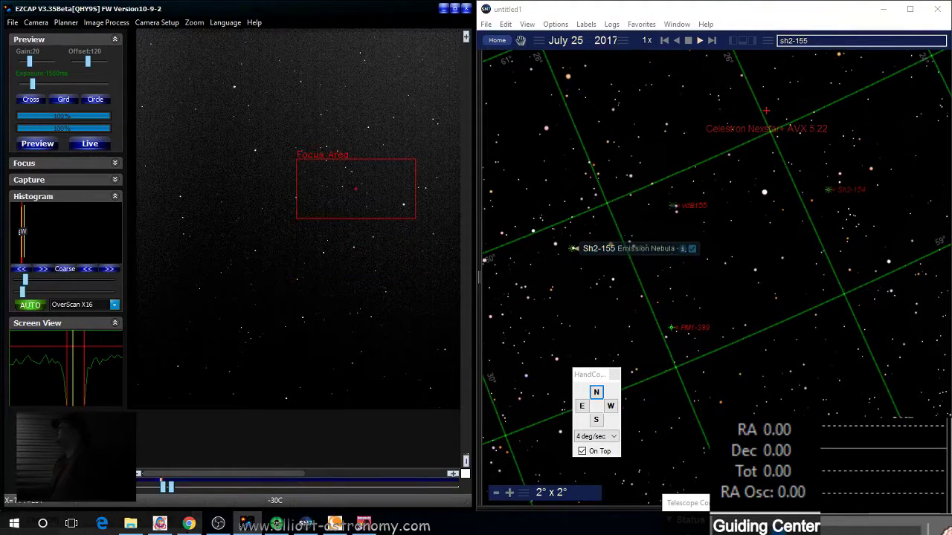
click(38, 164)
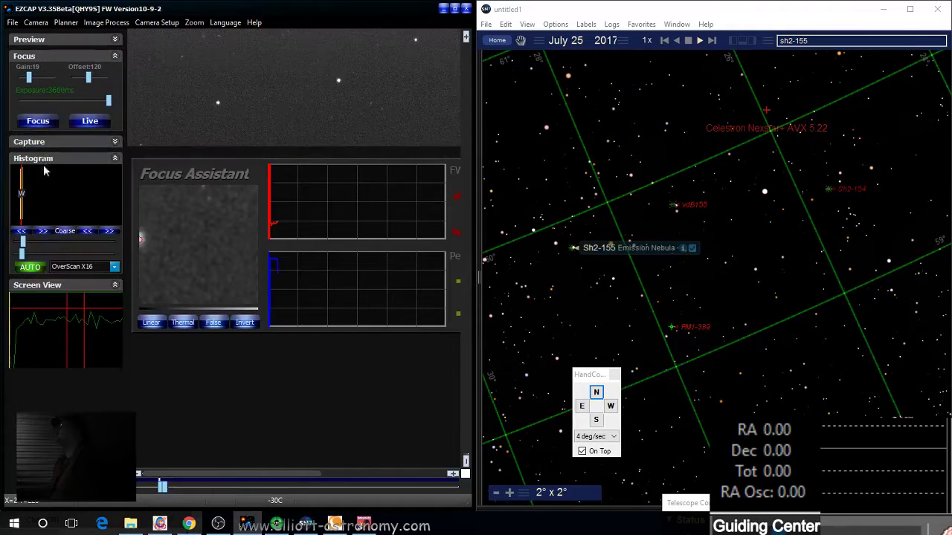
click(38, 122)
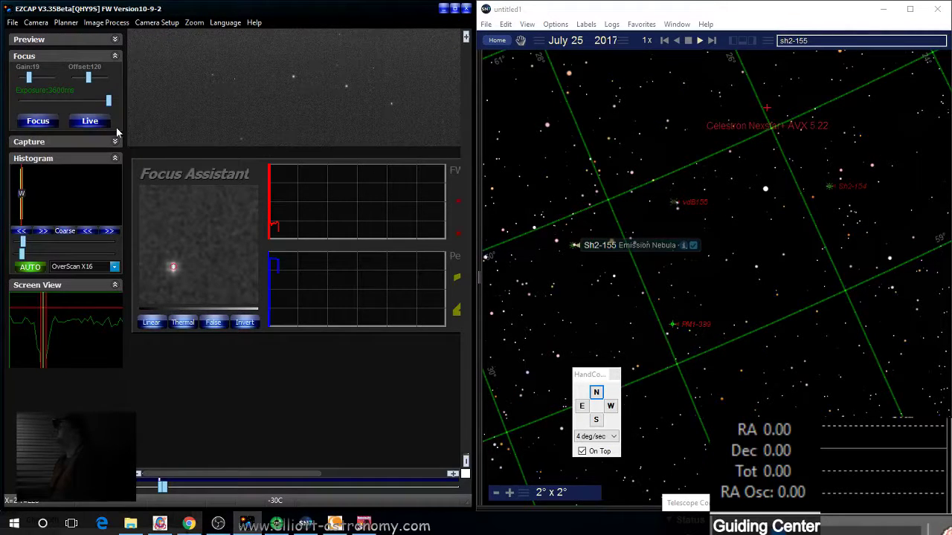
Leave the camera's focus mode and switch to PHD2 to loop guide exposures, select a guide star and start guiding with calibration.
click(41, 39)
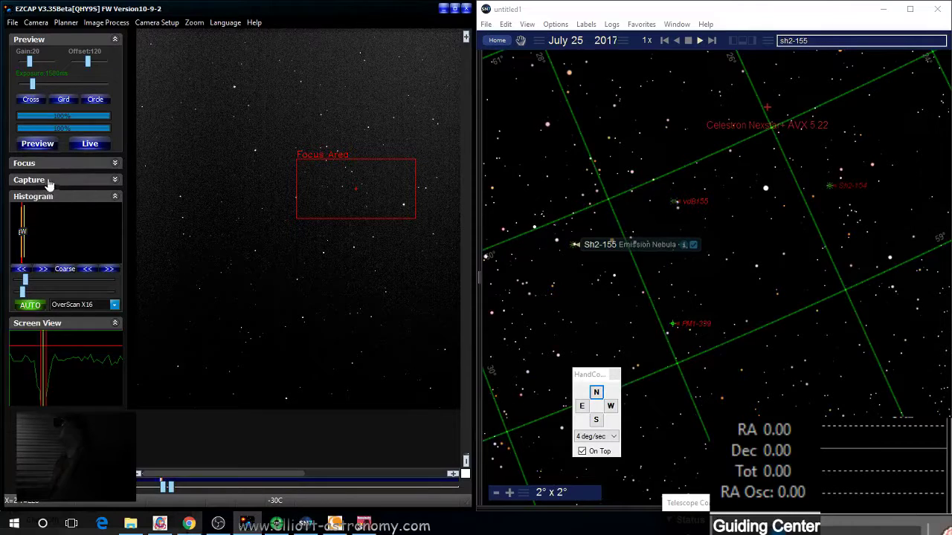
click(276, 523)
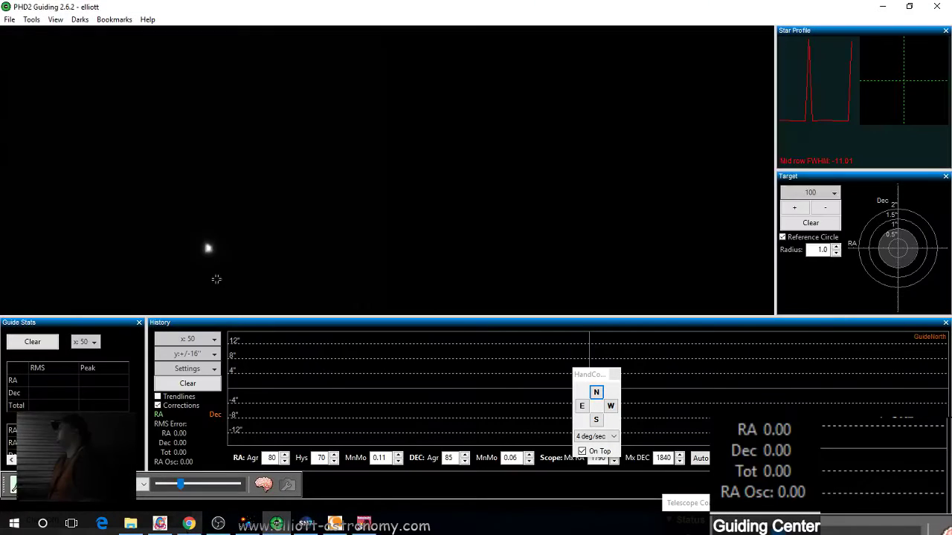
click(12, 484)
click(168, 215)
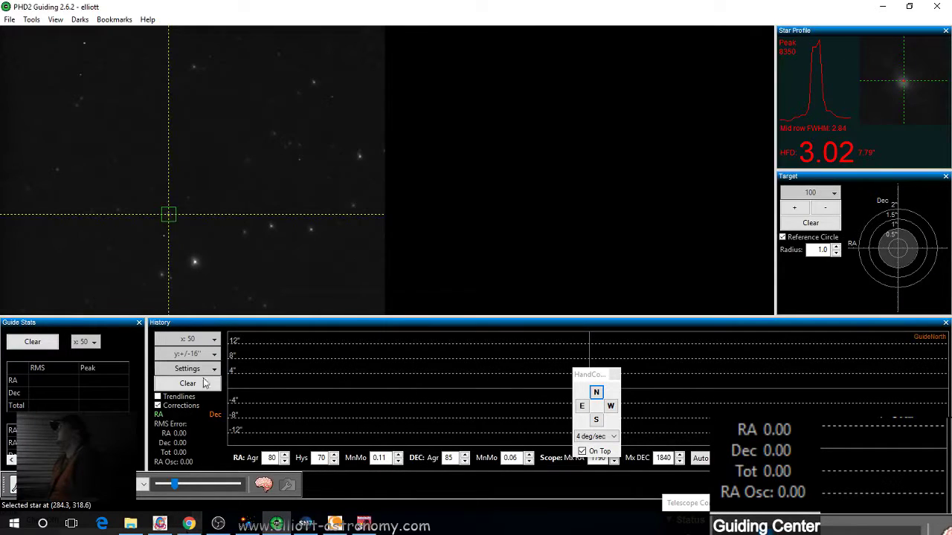
key(ctrl+g)
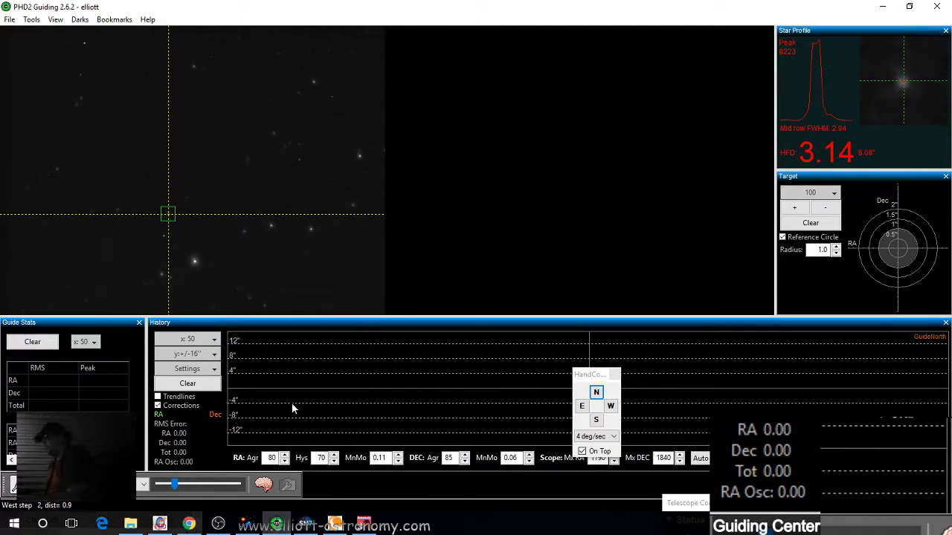
click(188, 525)
click(186, 525)
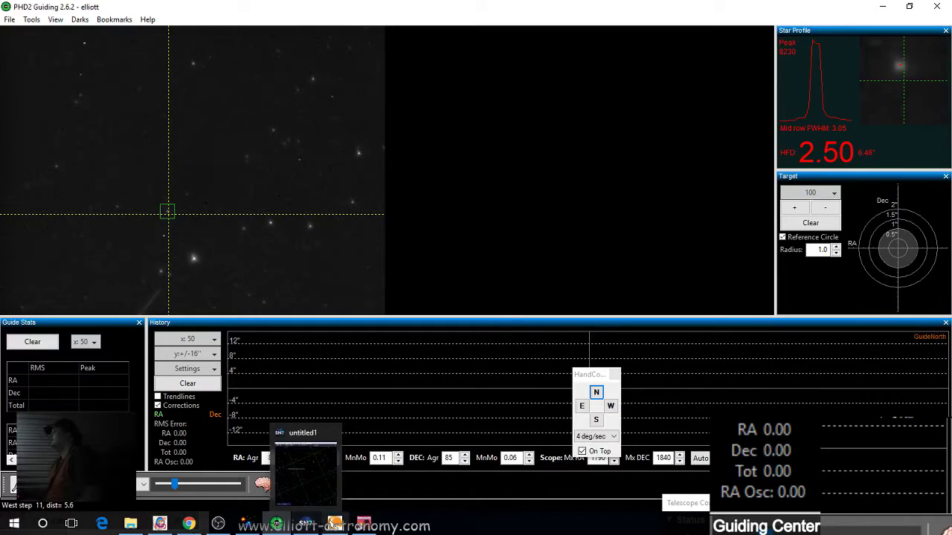
mouse_move(362, 521)
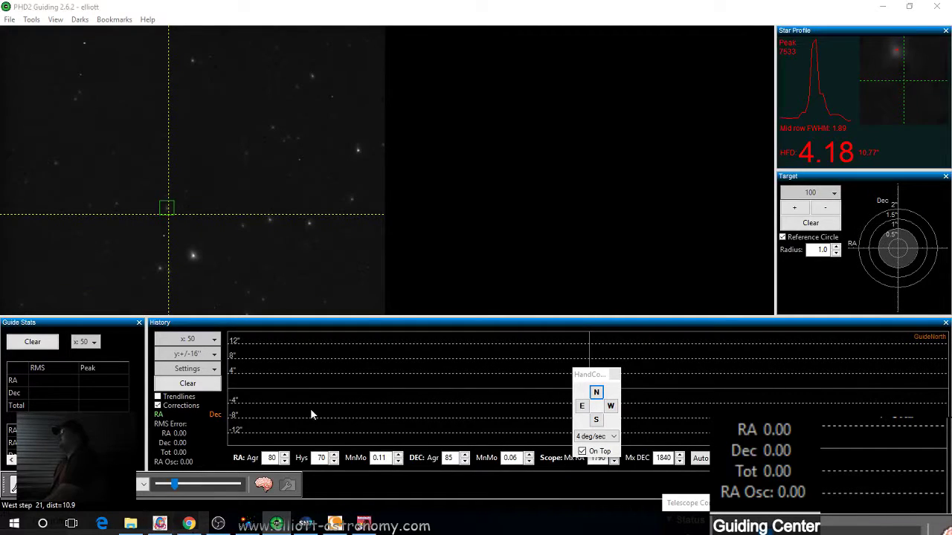
key(alt+Tab)
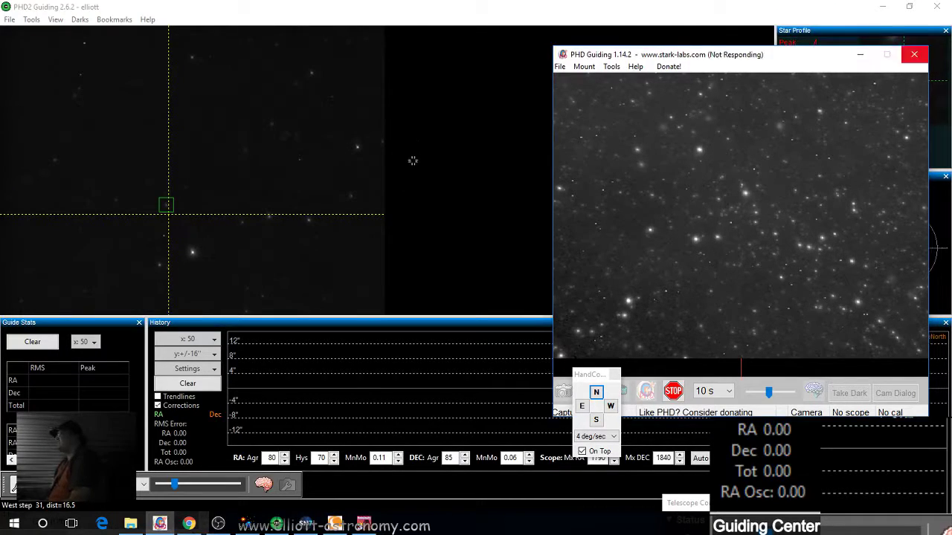
click(135, 525)
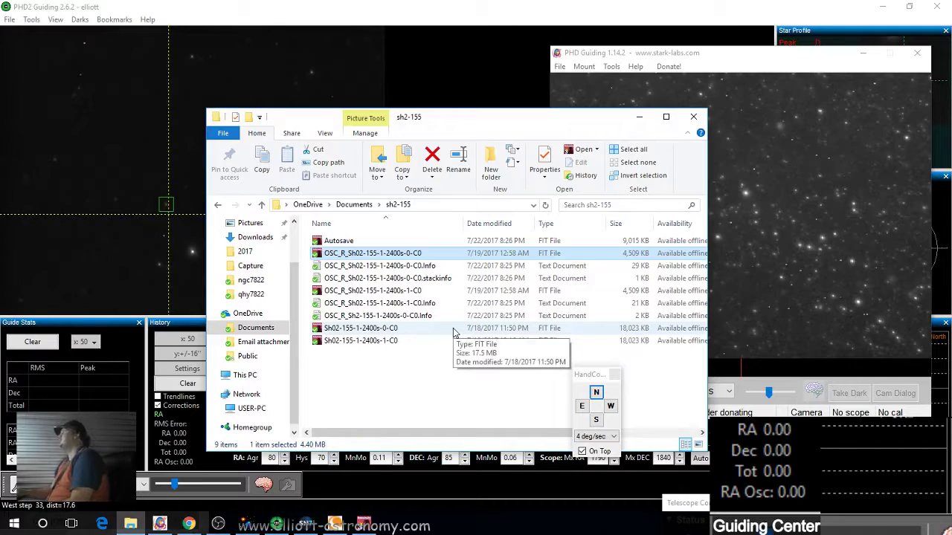
click(452, 332)
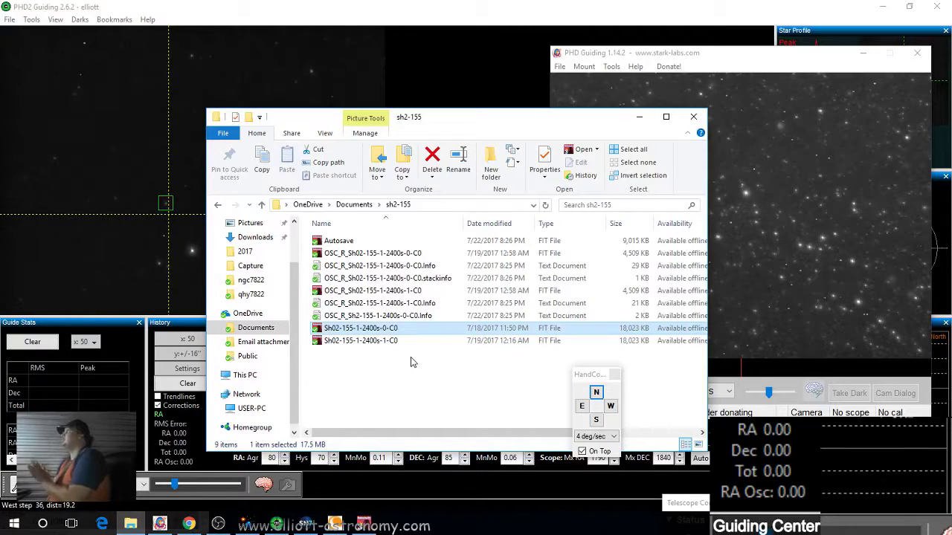
click(637, 117)
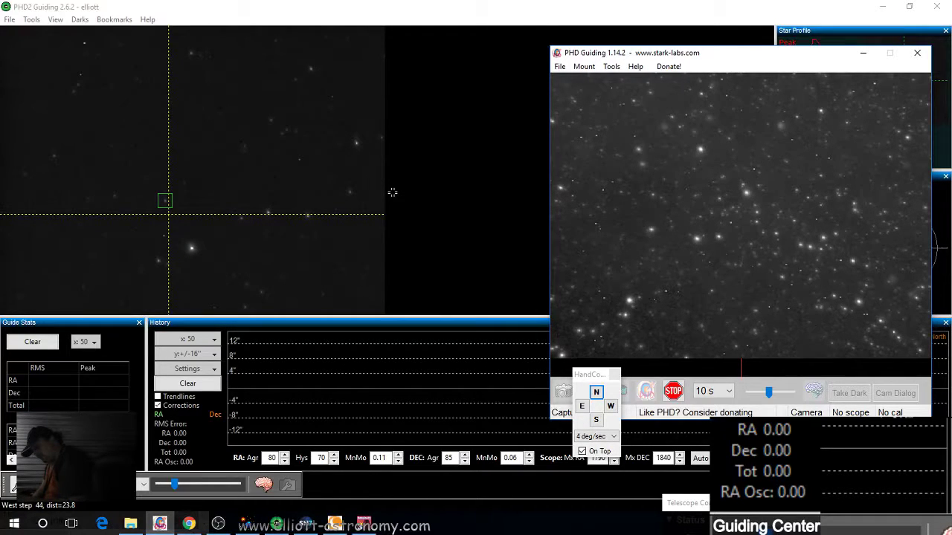
Launch Orion Camera Studio from the desktop, connect its camera and enlarge the camera control area to reveal the cooling settings.
key(super+d)
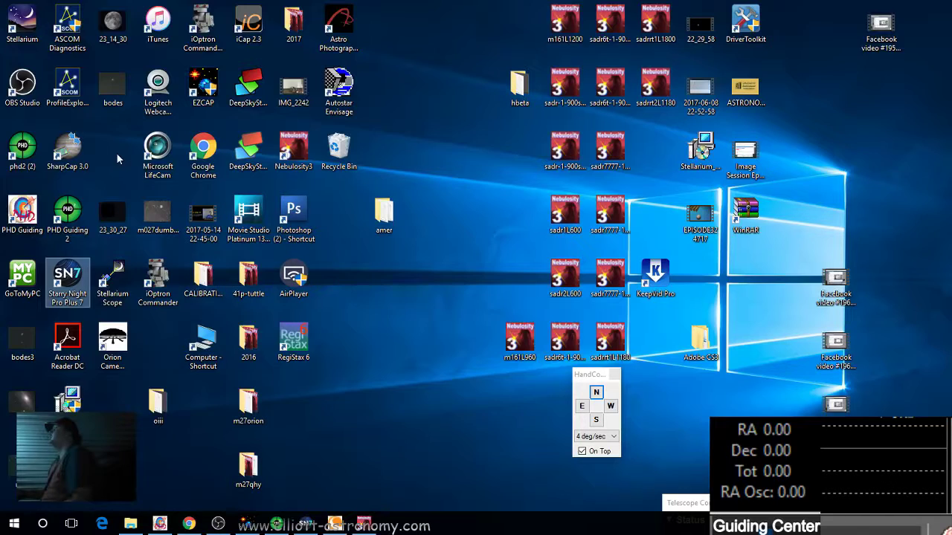
double_click(112, 346)
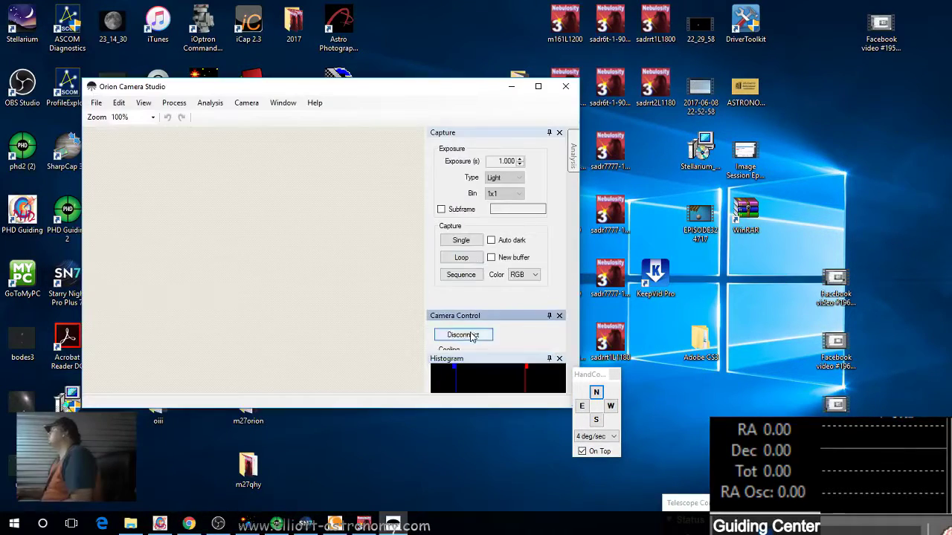
click(462, 335)
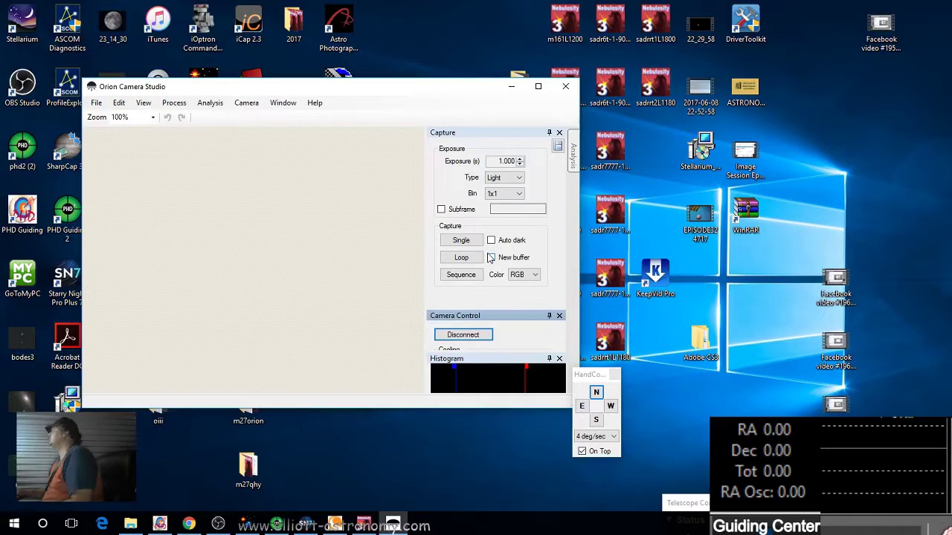
drag(491, 381, 513, 316)
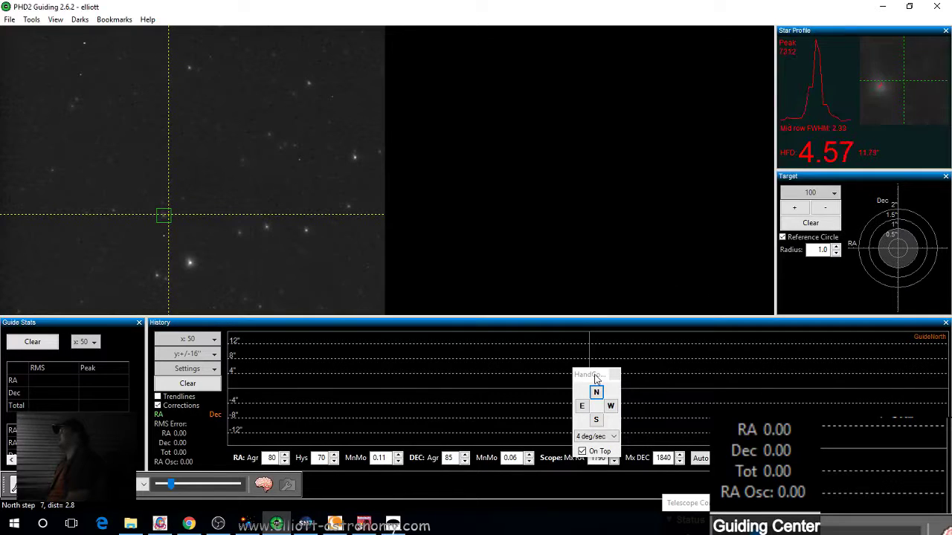
Move the telescope hand controller out of view and check the camera preview, OBS and the browser during calibration.
drag(595, 376, 617, 534)
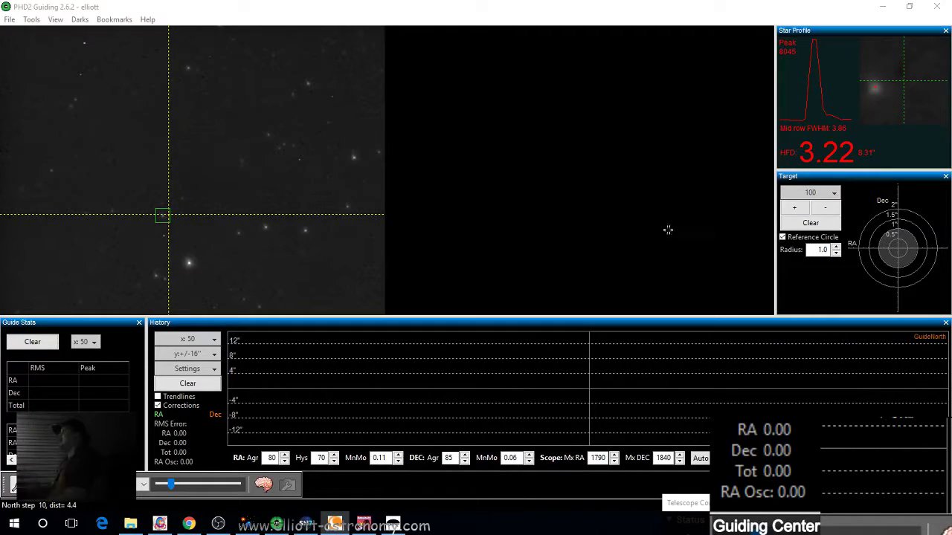
click(246, 525)
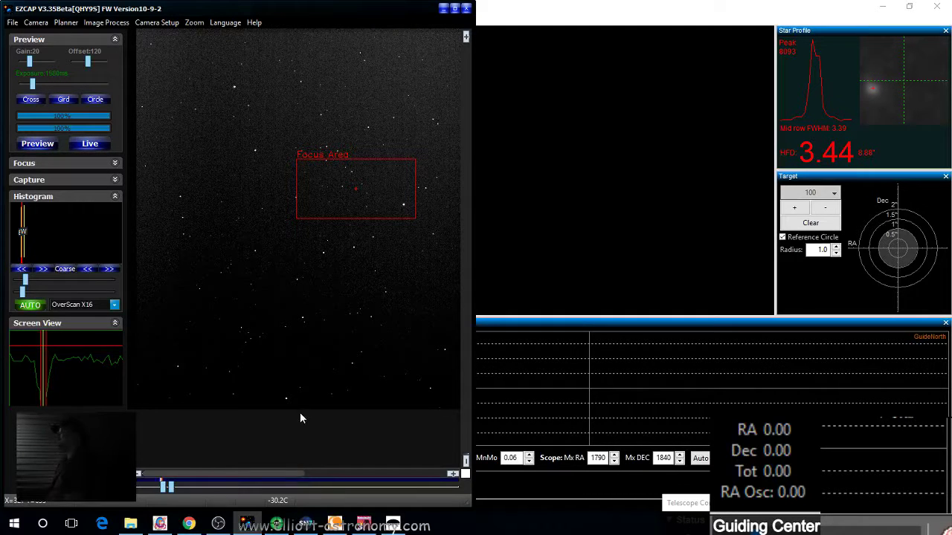
click(443, 12)
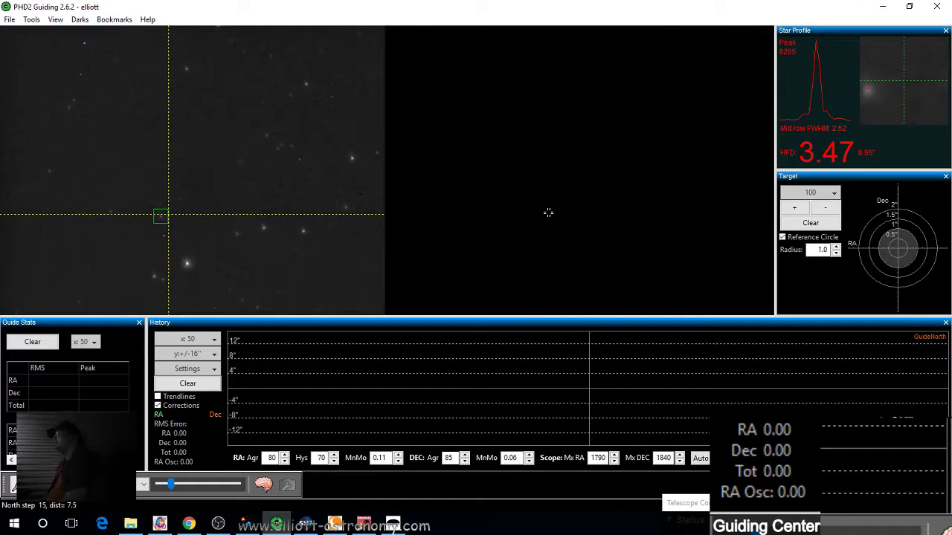
key(alt+Tab)
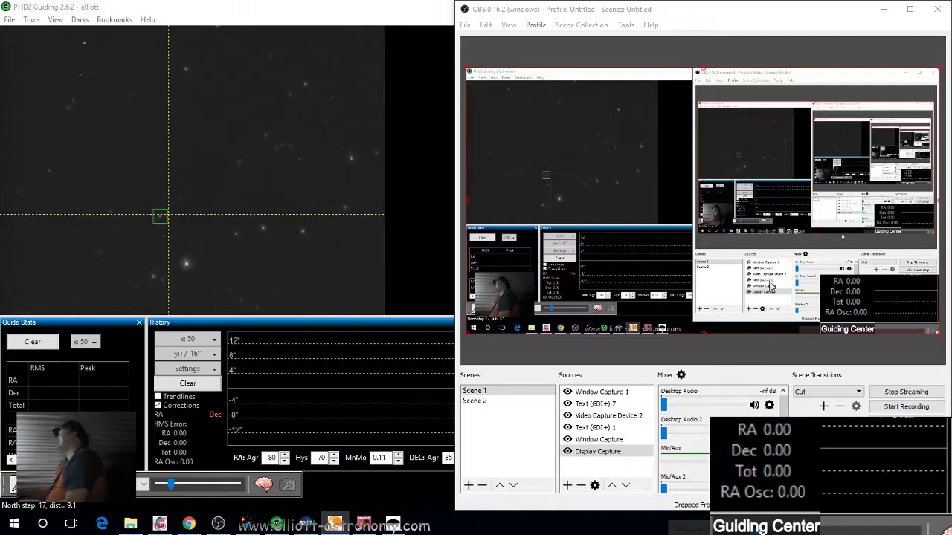
click(882, 9)
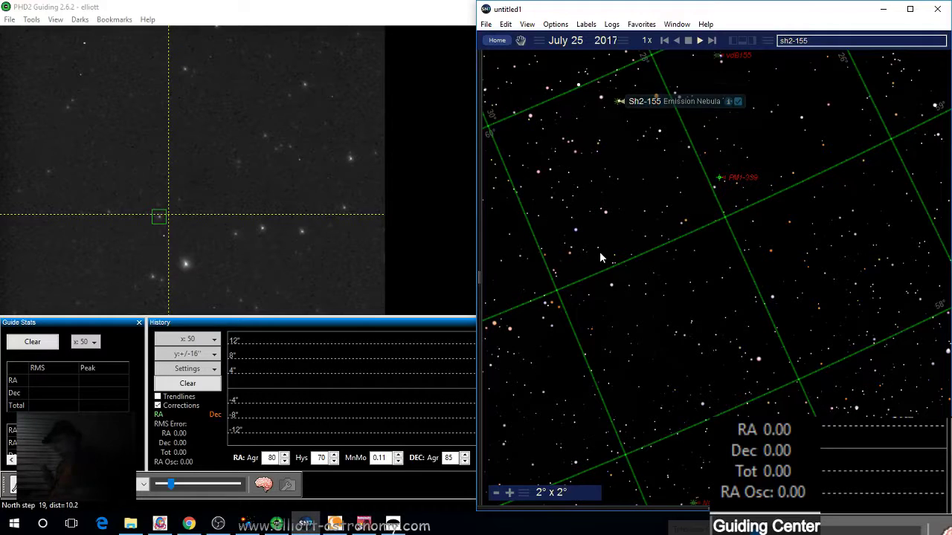
click(188, 524)
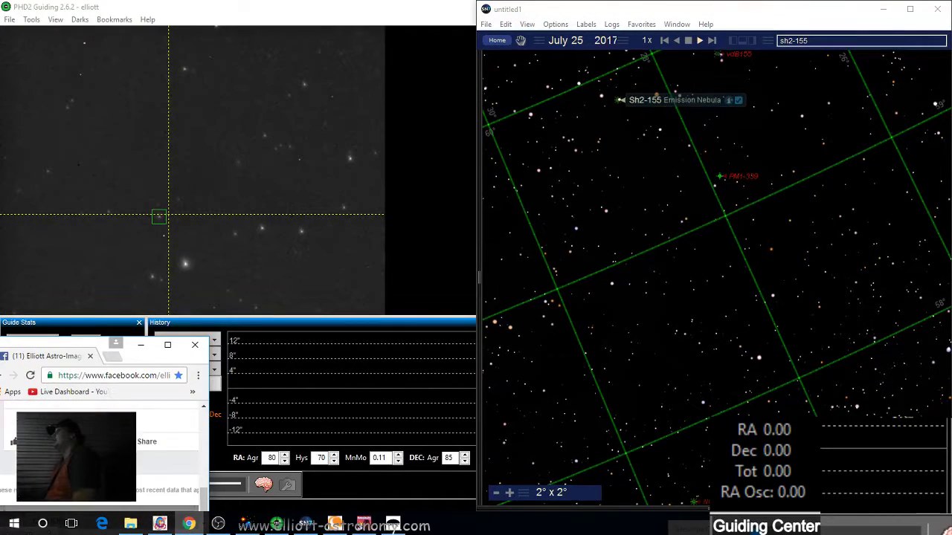
click(143, 346)
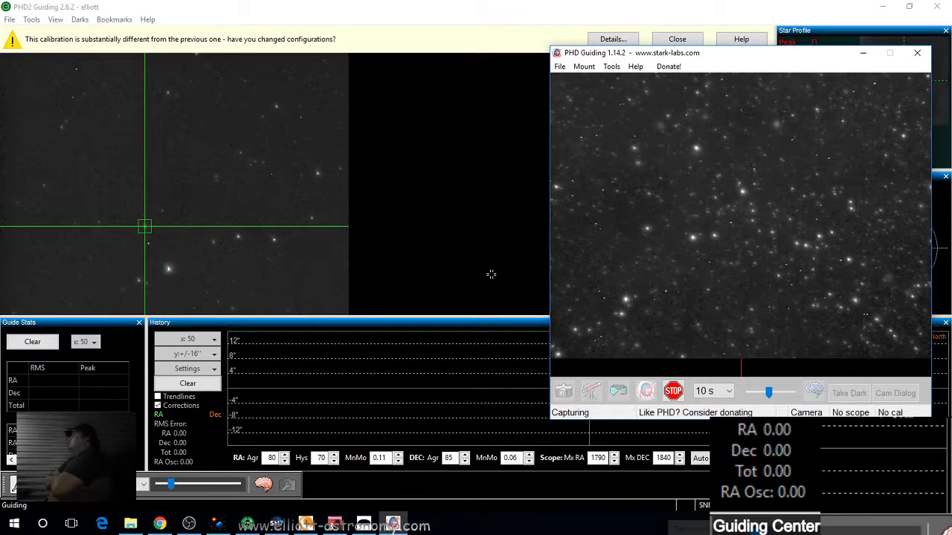
Dismiss the calibration alert in PHD2, switch to EZCAP and open its Planner table in front of the camera preview.
click(676, 39)
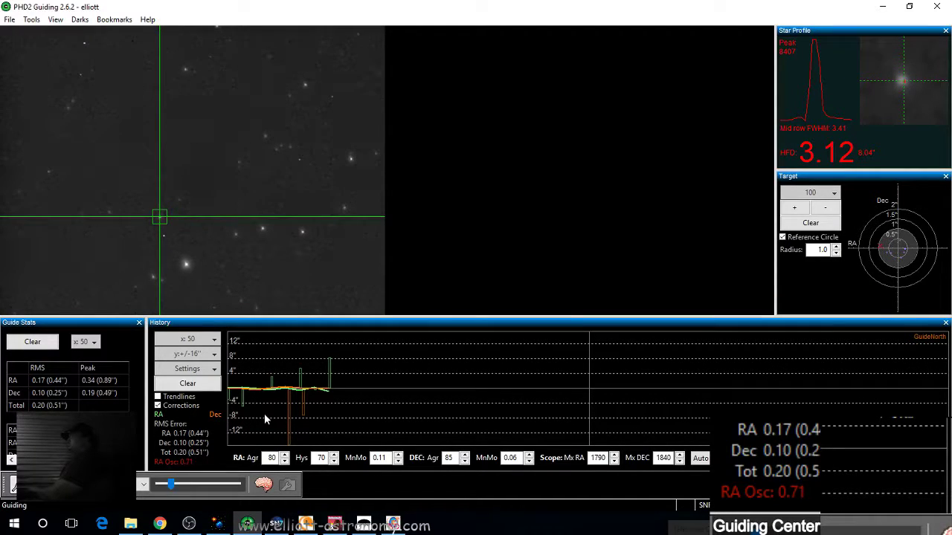
click(217, 524)
click(66, 22)
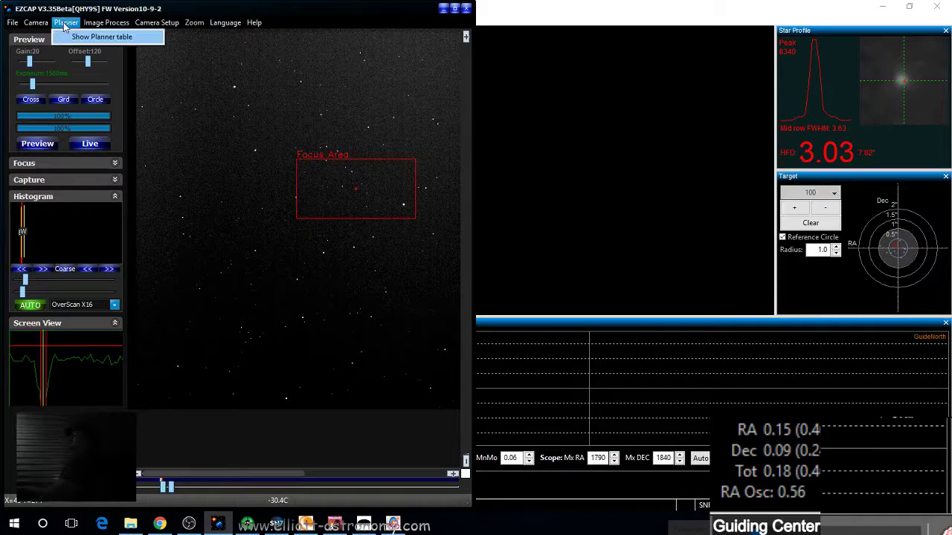
click(67, 41)
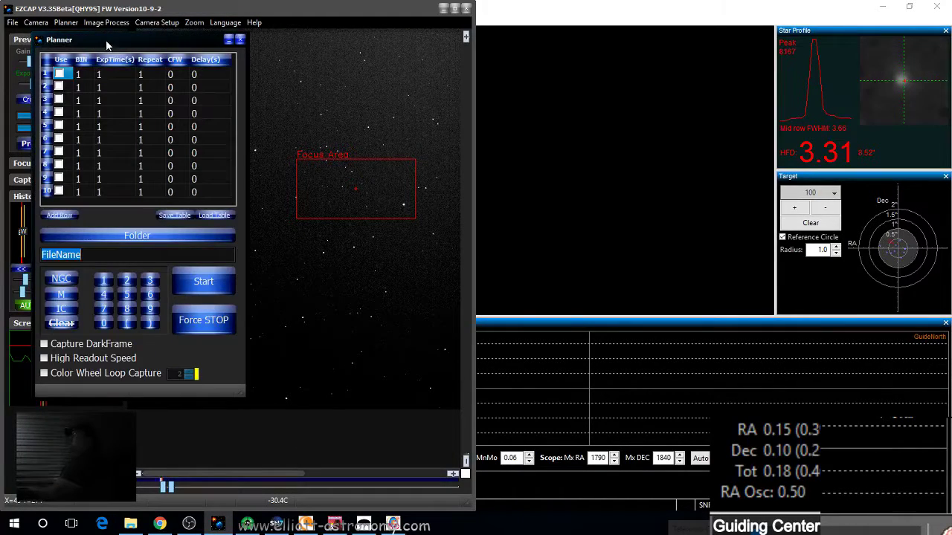
drag(119, 40, 247, 100)
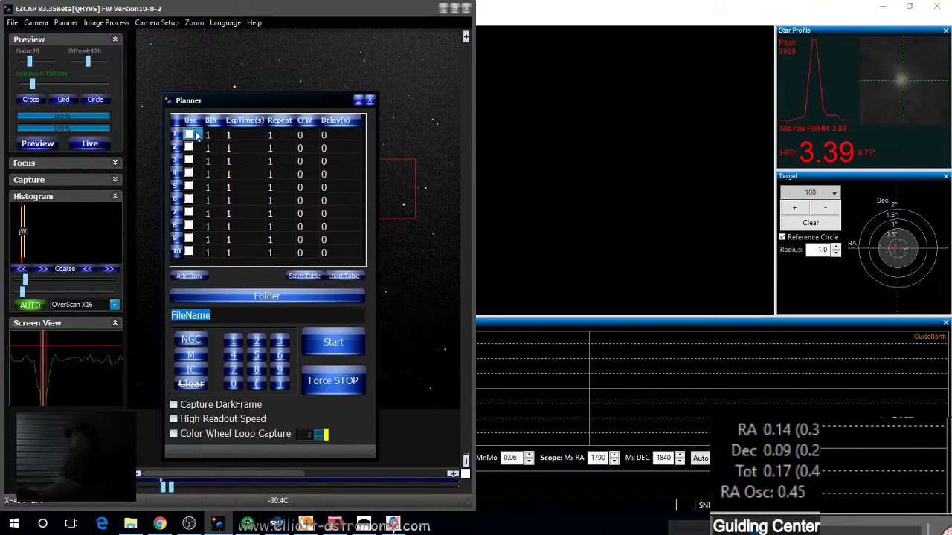
click(189, 134)
click(243, 135)
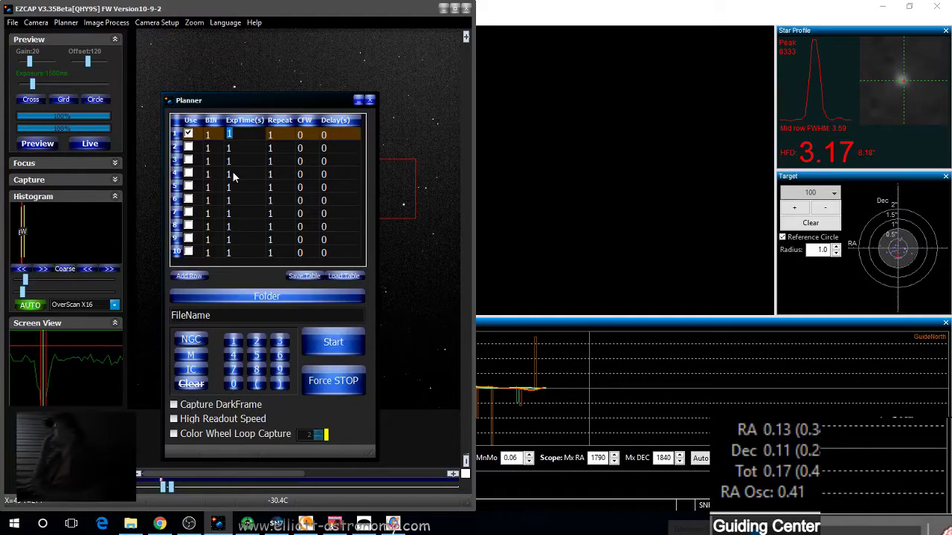
text(1800)
click(278, 136)
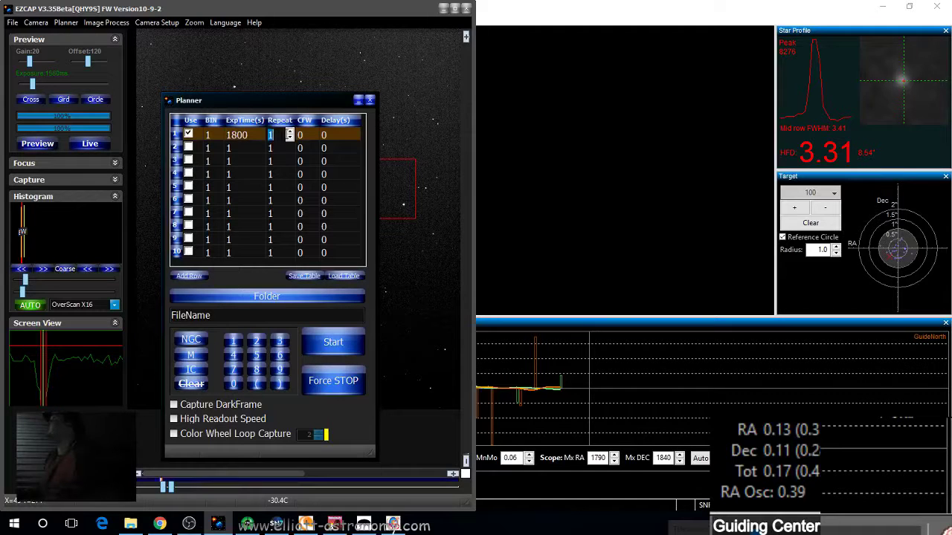
click(290, 132)
text(9)
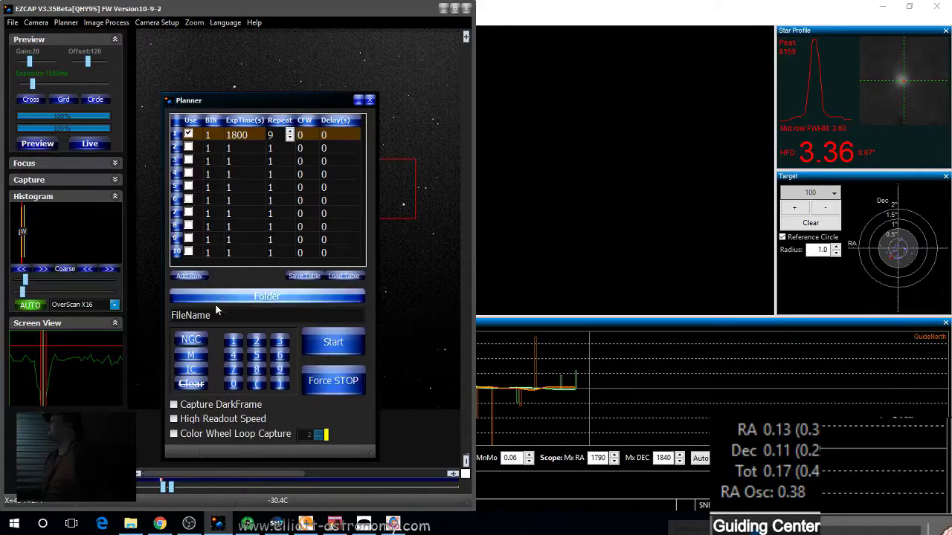
click(335, 312)
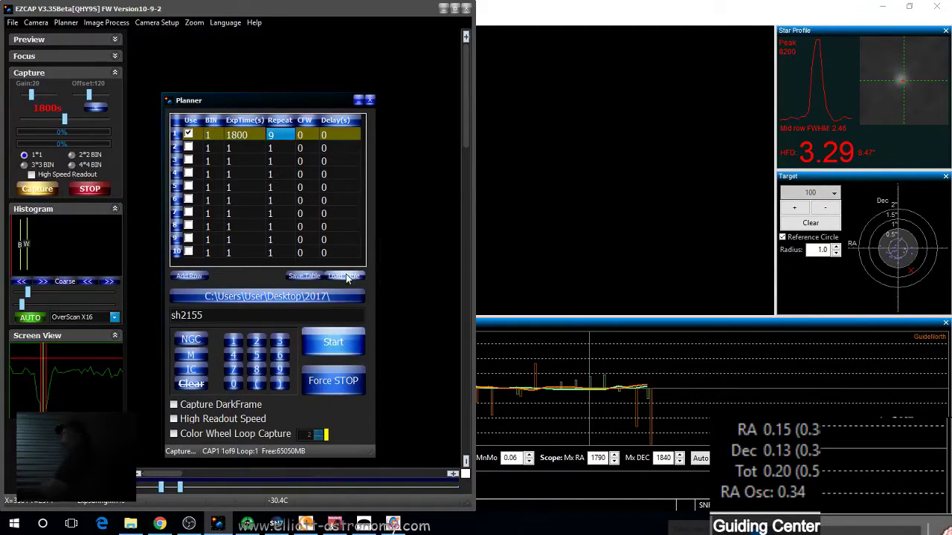
Switch to Orion Camera Studio, enlarge its capture area and open the sequence configuration, naming the images sh2155.
click(364, 523)
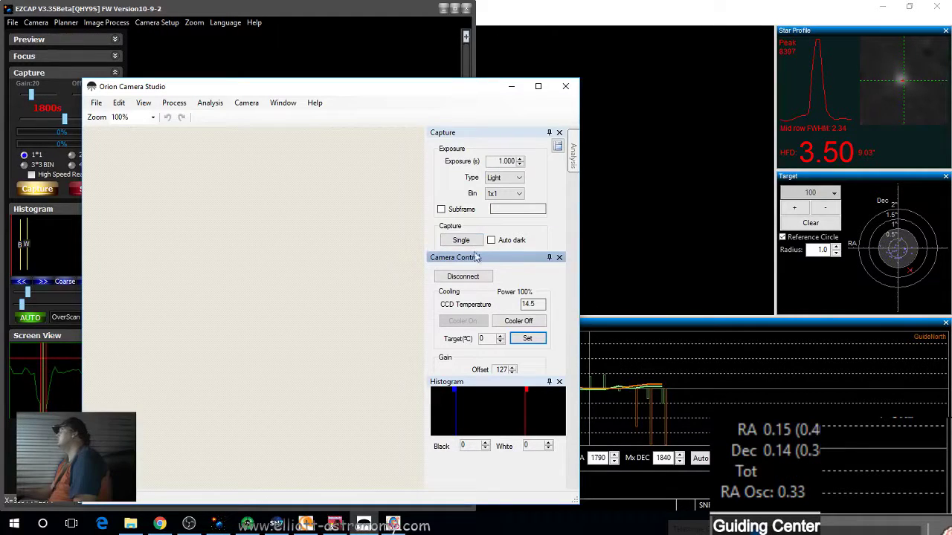
drag(495, 250, 497, 282)
click(462, 273)
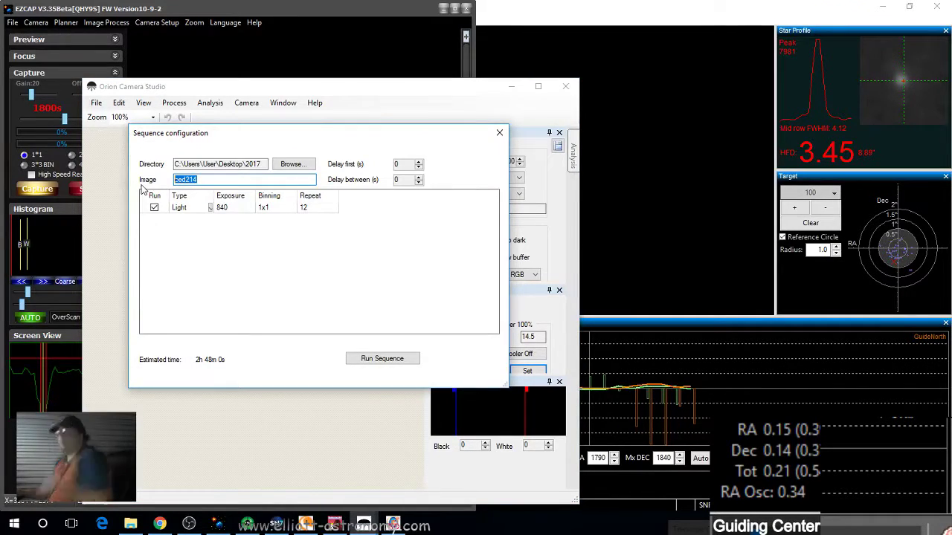
text(sh)
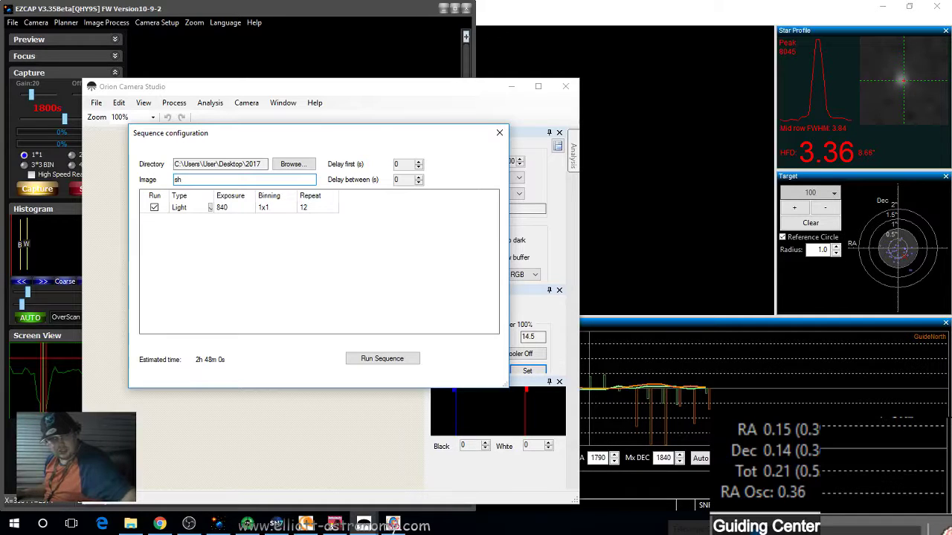
text(2)
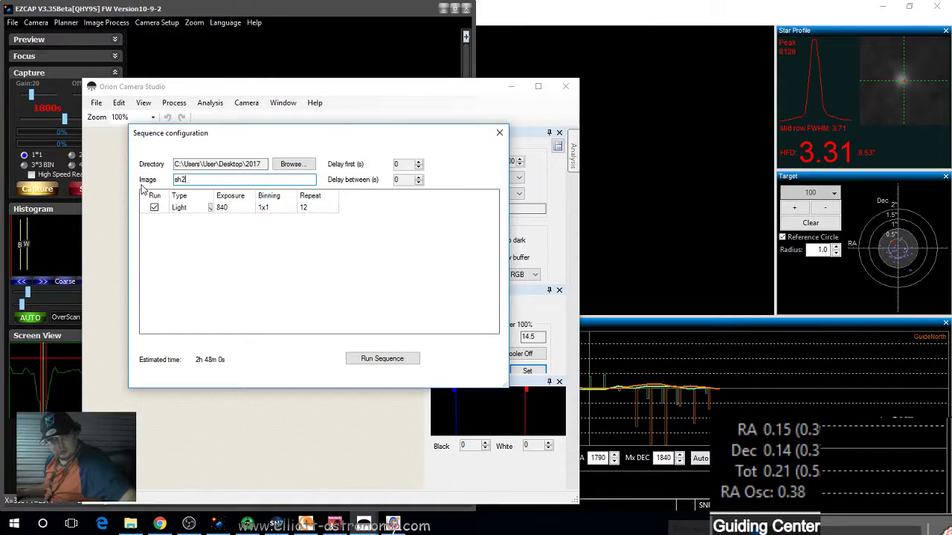
text(155)
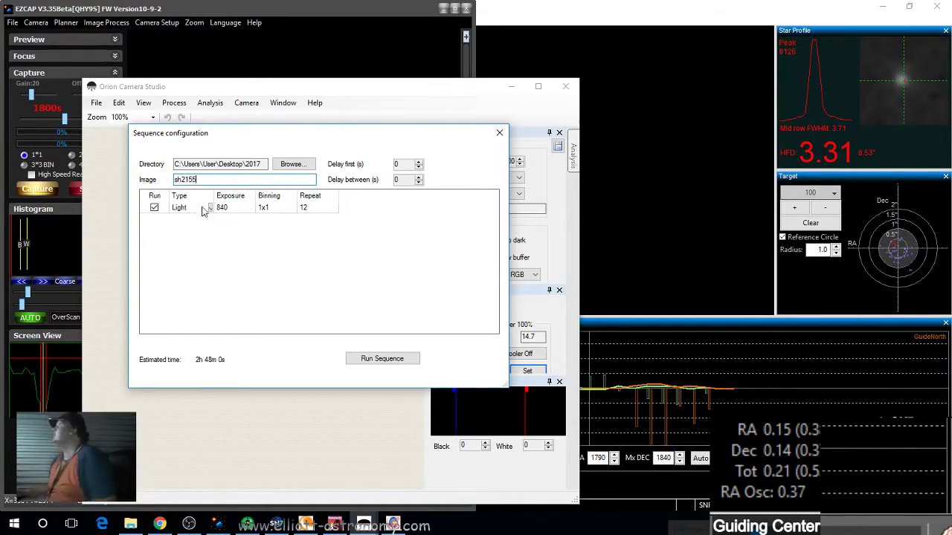
Set the light frames' exposure to 780 s in the sequence configuration and run the sequence.
click(230, 206)
click(250, 211)
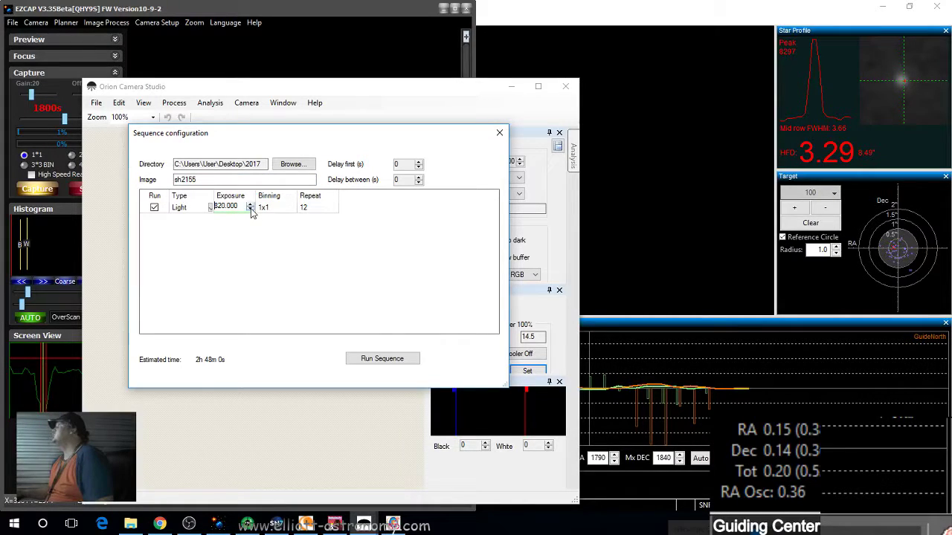
click(250, 211)
click(249, 211)
click(250, 211)
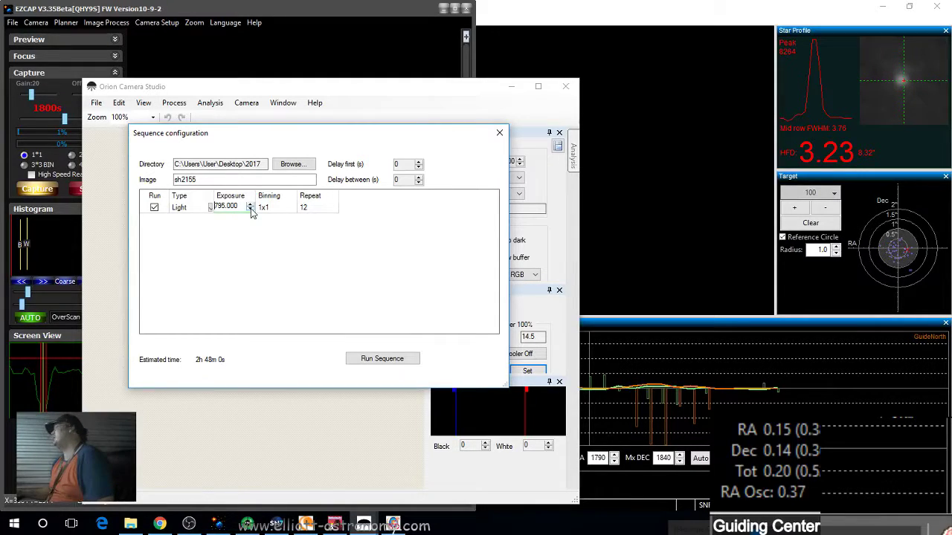
click(250, 210)
click(250, 211)
click(249, 210)
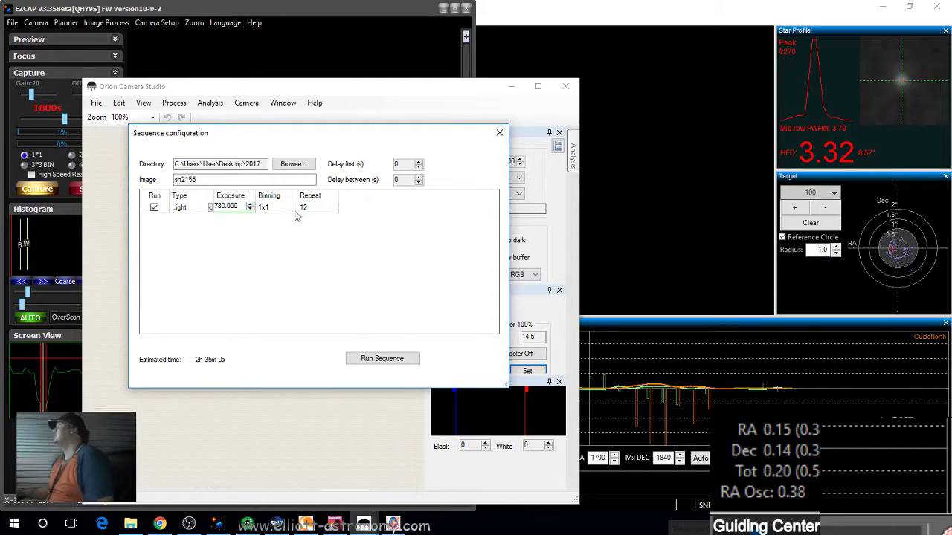
click(378, 358)
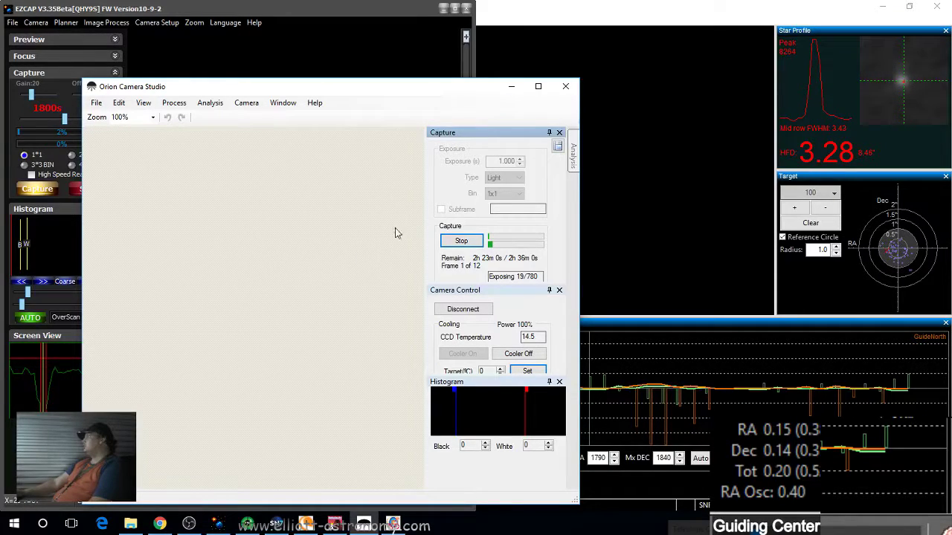
Place the Orion Camera Studio window beside EZCAP and minimize the EZCAP Planner.
drag(325, 89, 950, 173)
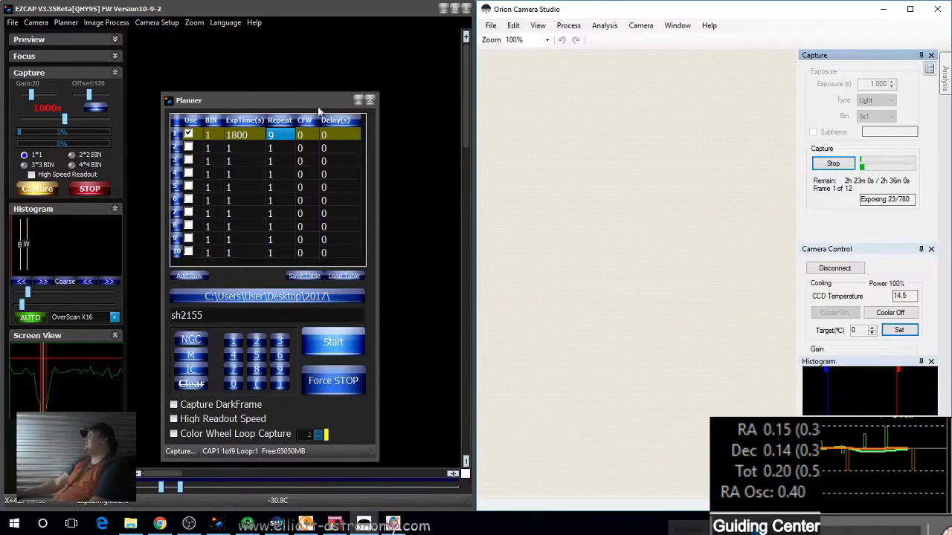
click(297, 108)
click(358, 100)
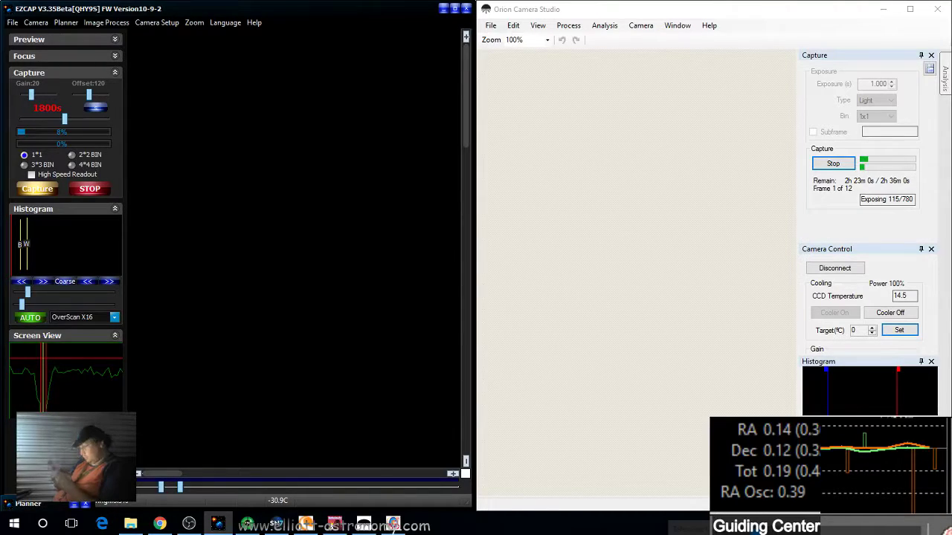
Switch to OBS, widen the guiding window capture so its full RA and Dec readings show, and minimize OBS.
click(188, 525)
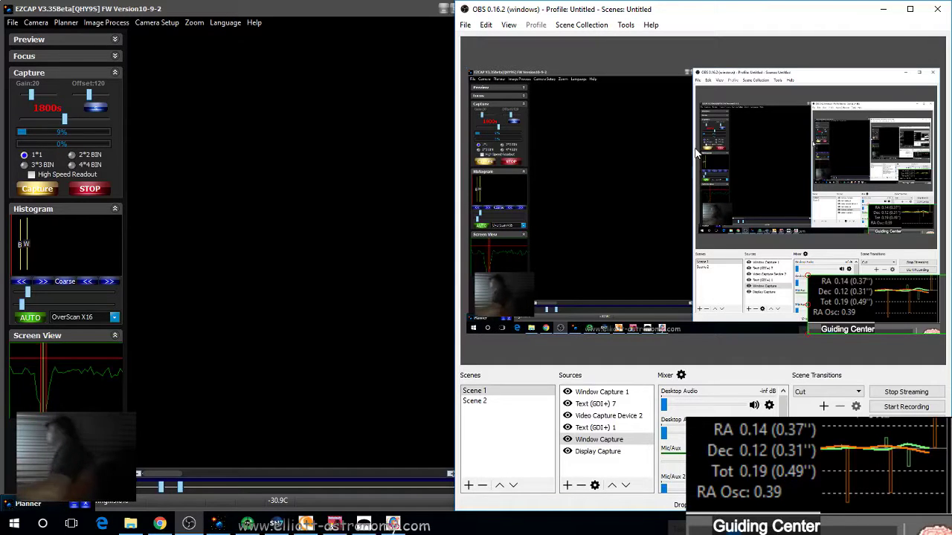
click(883, 9)
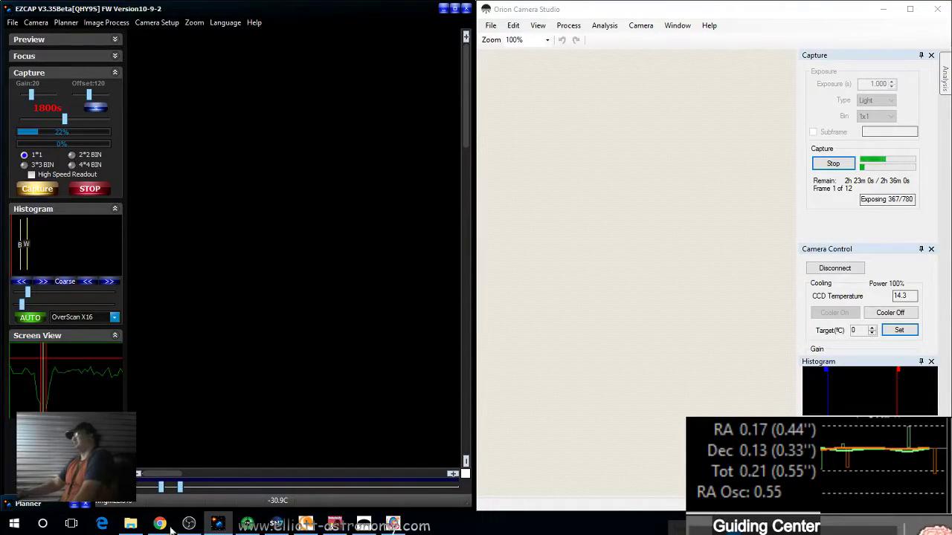
Bring up the Facebook page in the browser, scroll through the live comments, and enlarge and reposition its window over EZCAP.
click(159, 524)
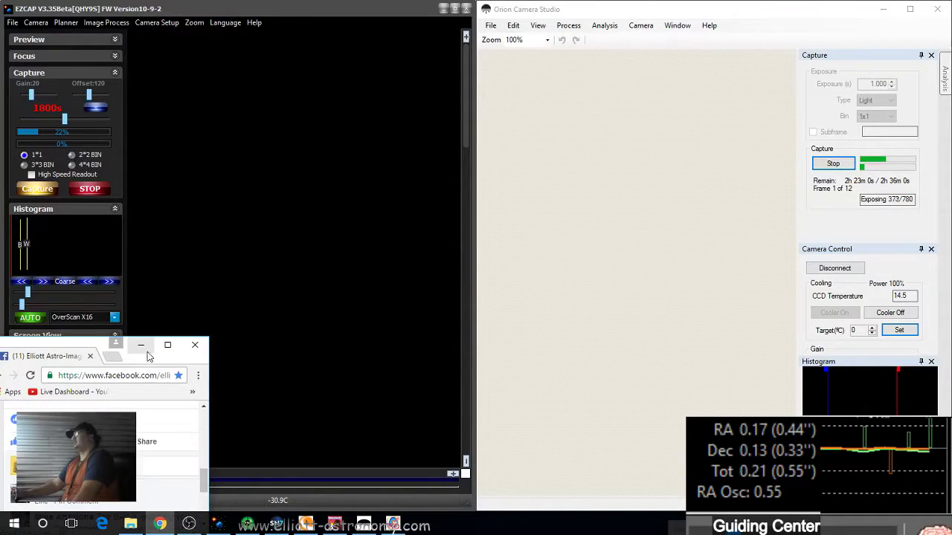
scroll(155, 448, down, 2)
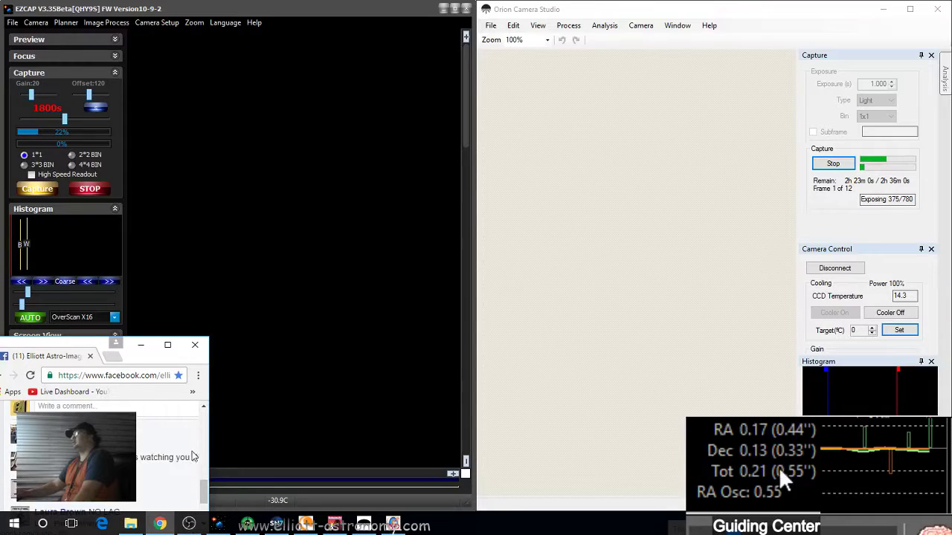
drag(209, 455, 258, 455)
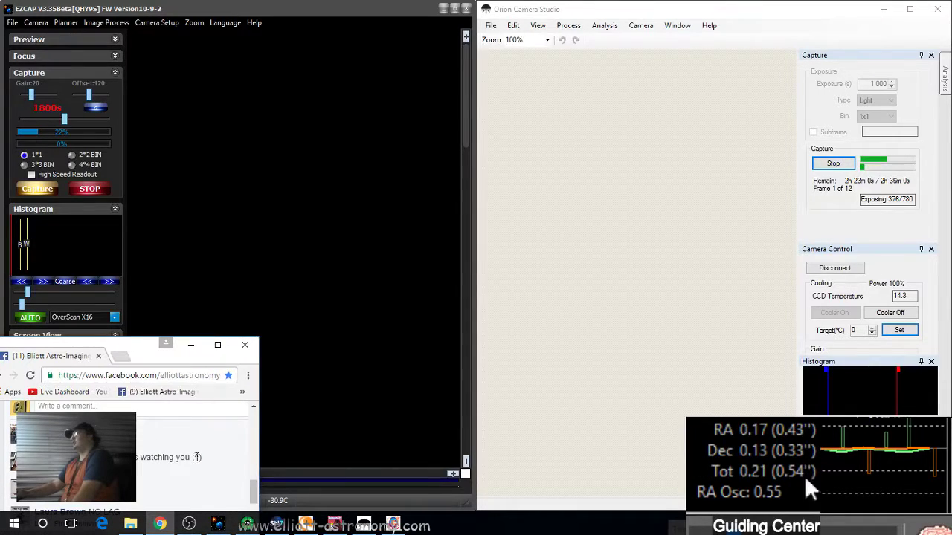
scroll(156, 474, down, 3)
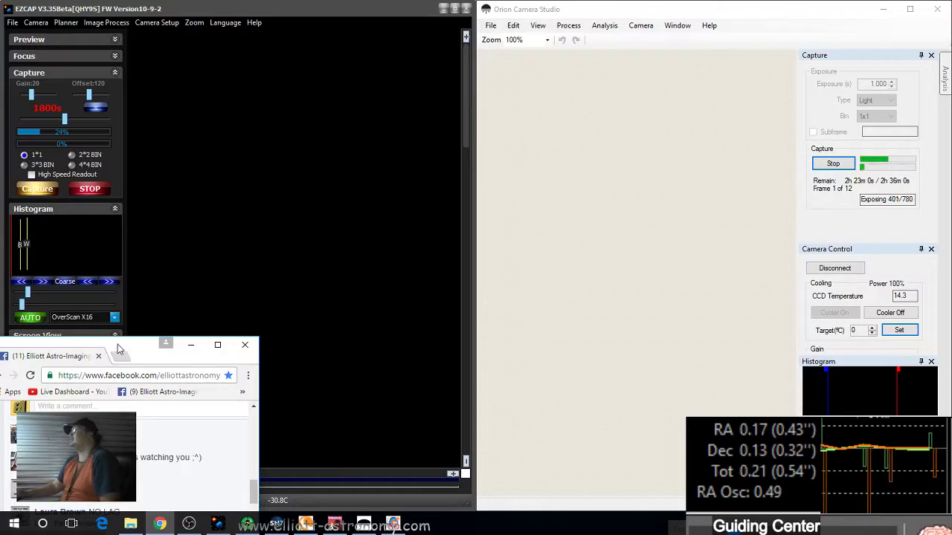
drag(119, 348, 117, 418)
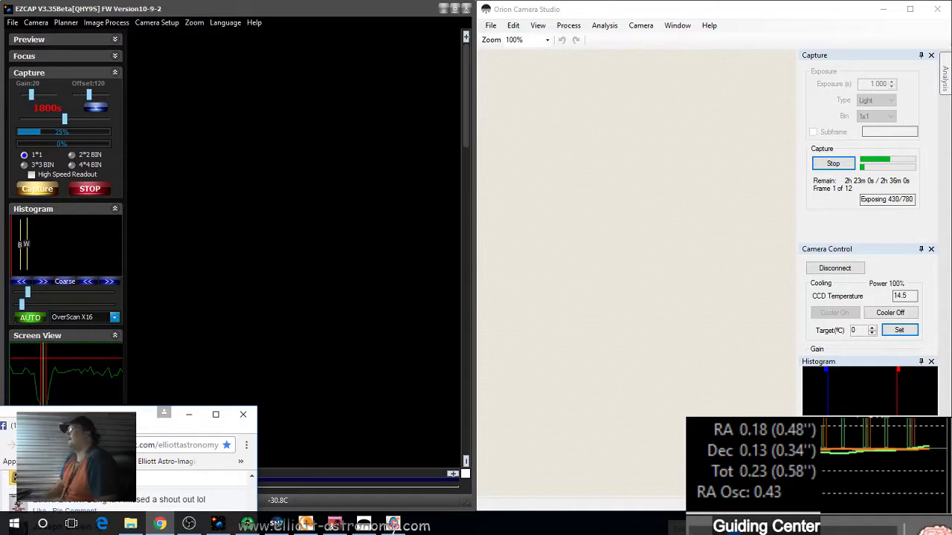
drag(138, 421, 138, 351)
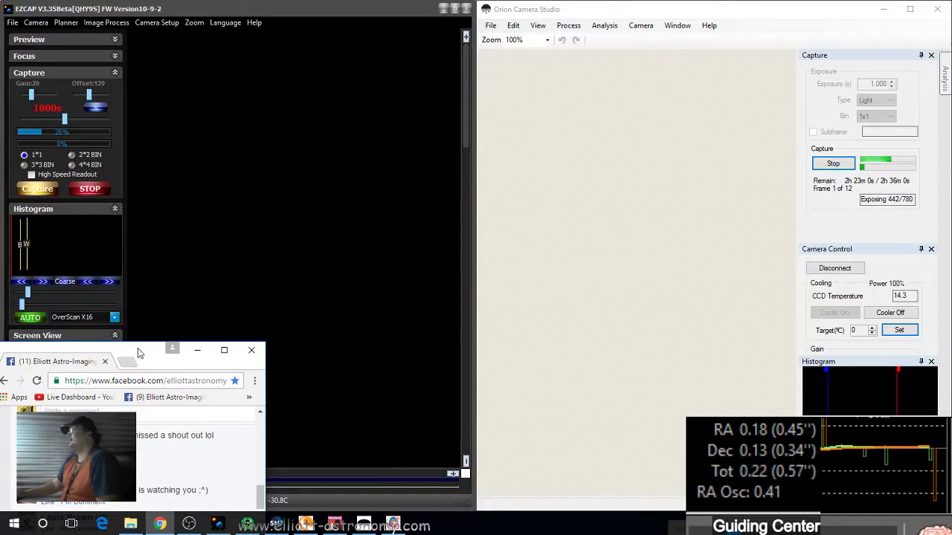
drag(138, 349, 139, 328)
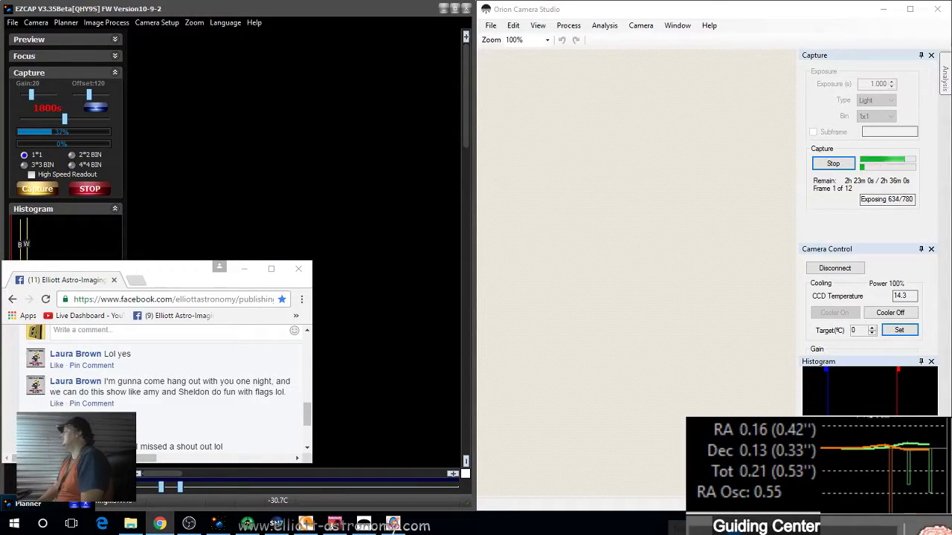
Check the star view in PHD Guiding, return to Orion Camera Studio and adjust the histogram's black and white points for sh21551L780.fit.
key(alt+Tab)
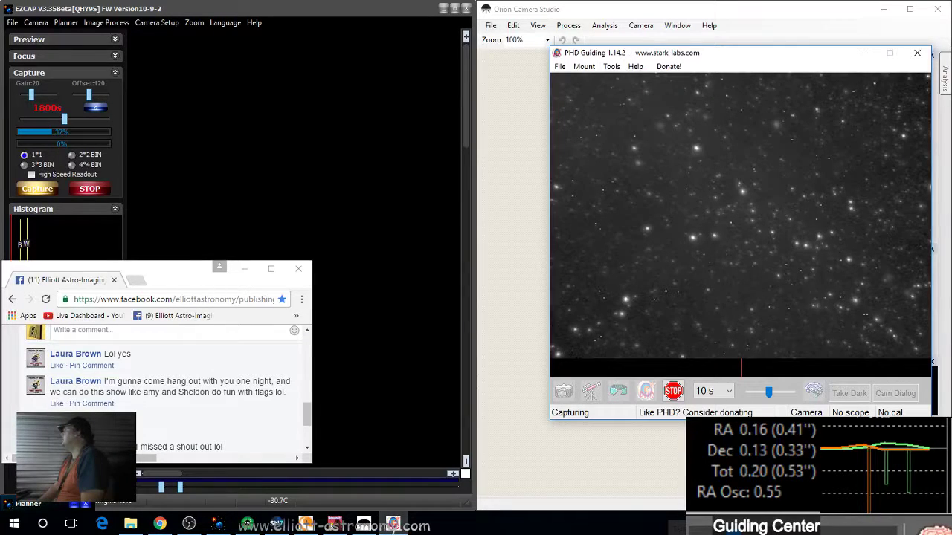
key(alt+Tab)
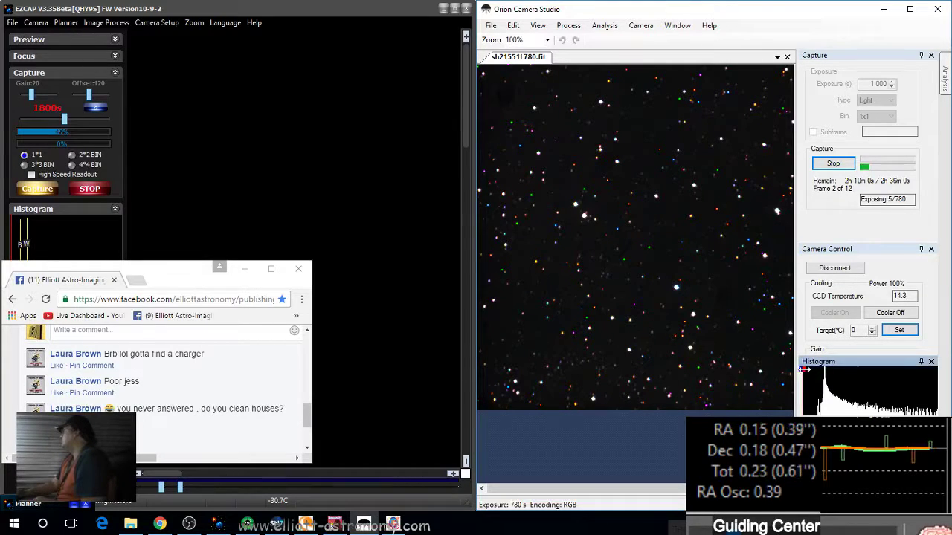
drag(808, 374, 864, 379)
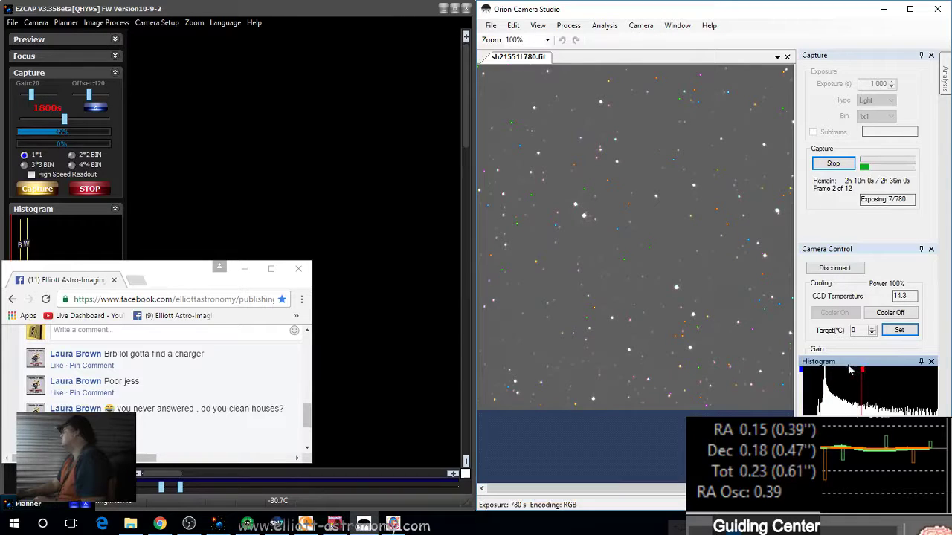
mouse_move(802, 370)
mouse_down()
mouse_move(860, 372)
mouse_move(836, 373)
mouse_up()
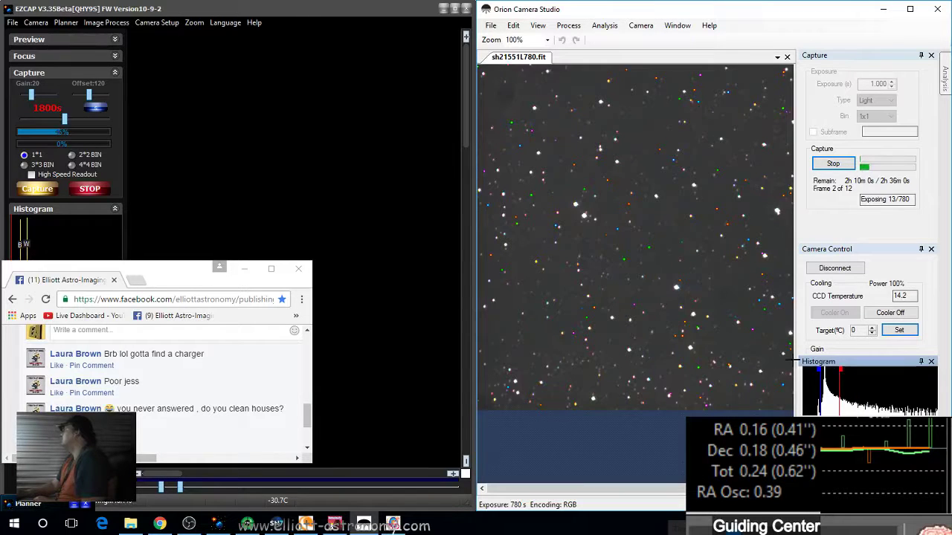
Examine the star shapes in sh21551L780.fit by moving across the frame and magnifying it up to 800%.
scroll(636, 238, right, 5)
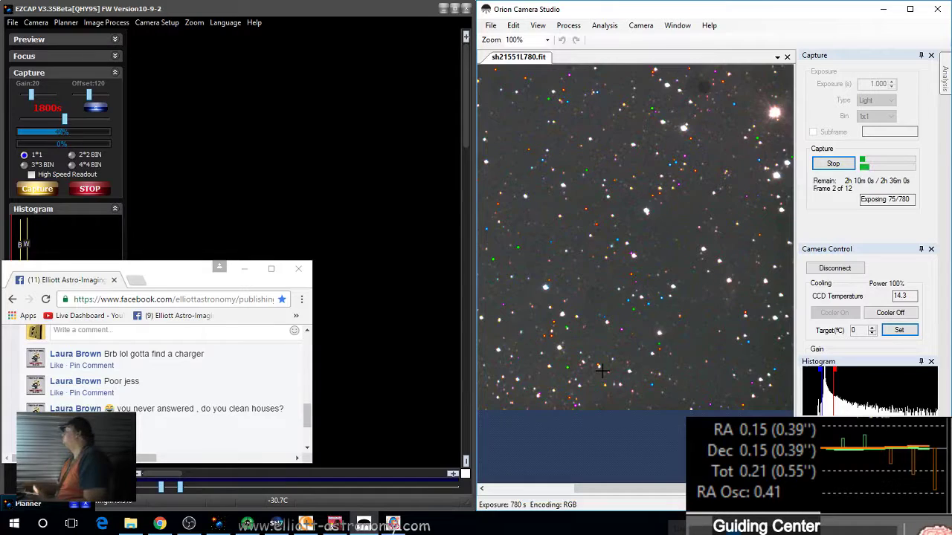
drag(579, 489, 547, 488)
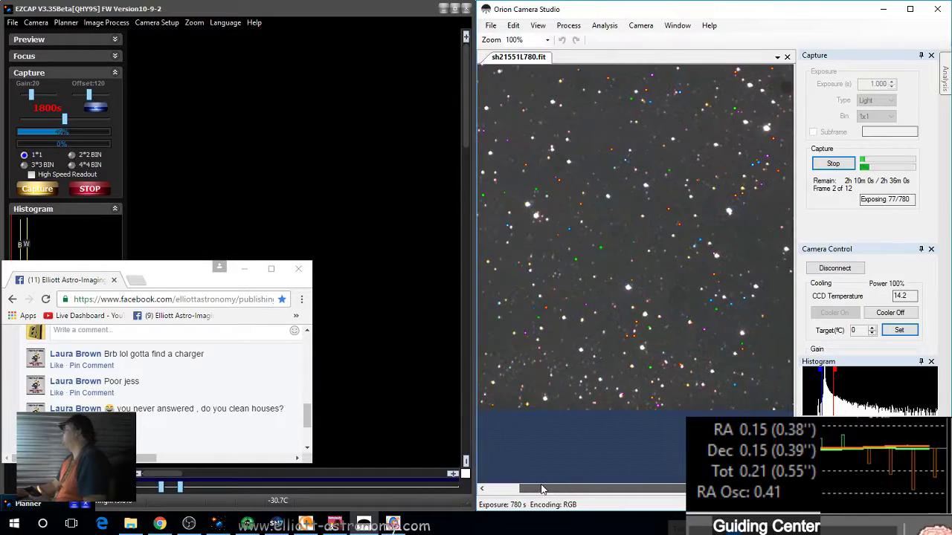
drag(542, 489, 599, 519)
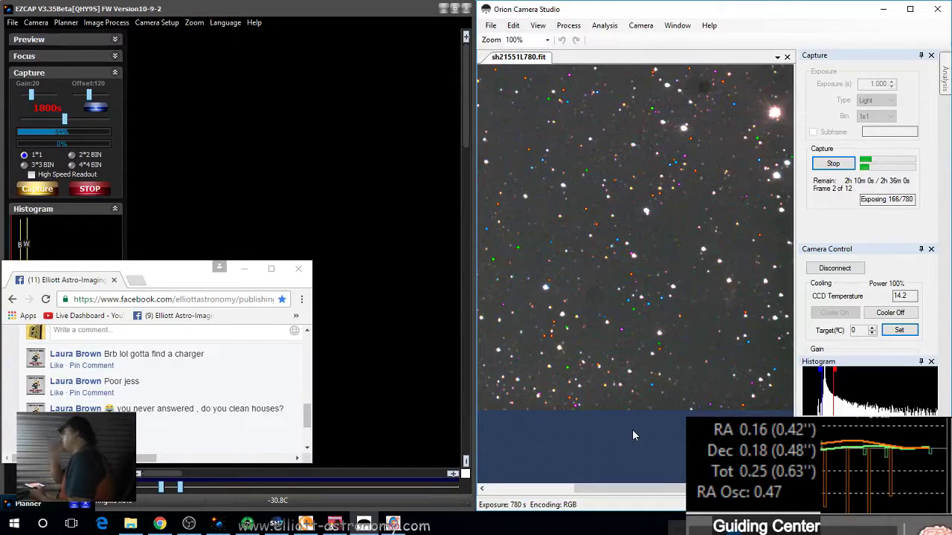
drag(649, 485, 602, 500)
scroll(644, 297, up, 3)
scroll(642, 252, up, 3)
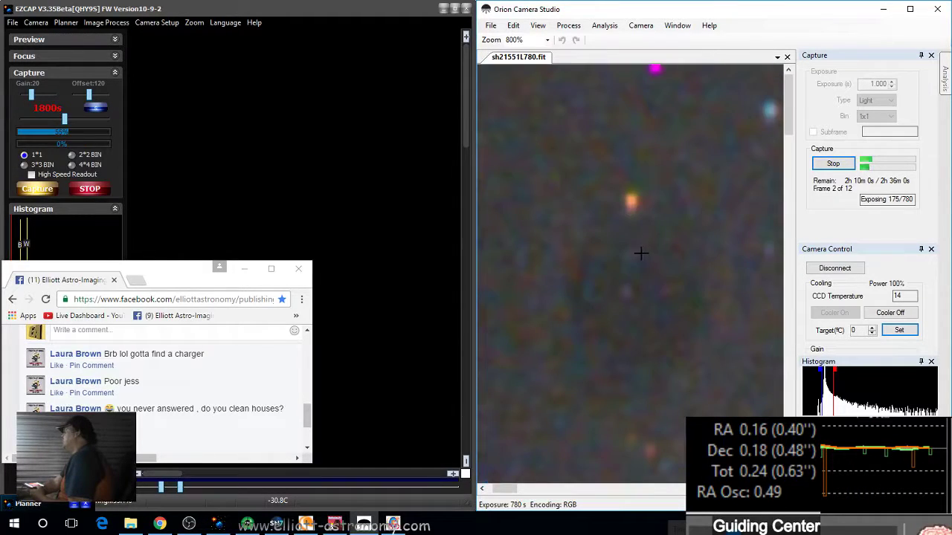
drag(520, 492, 539, 490)
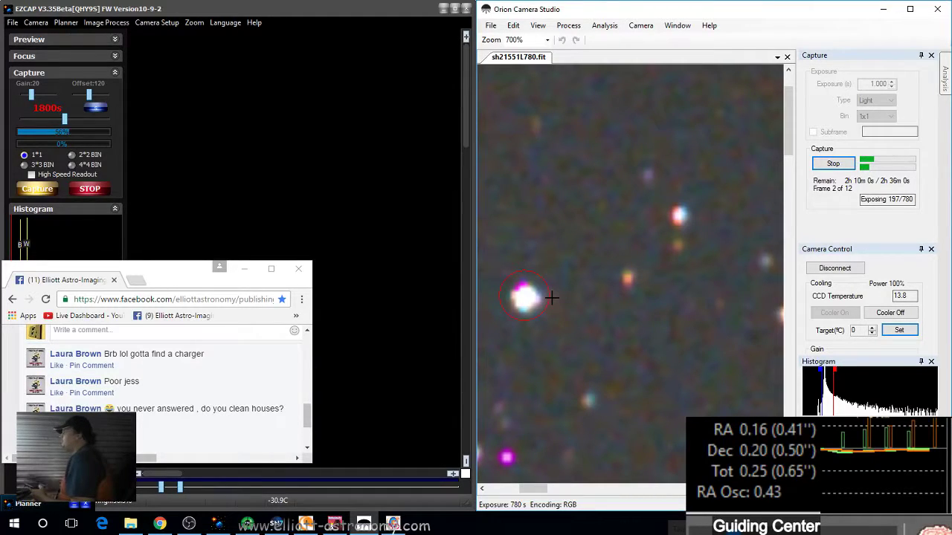
scroll(635, 260, down, 1)
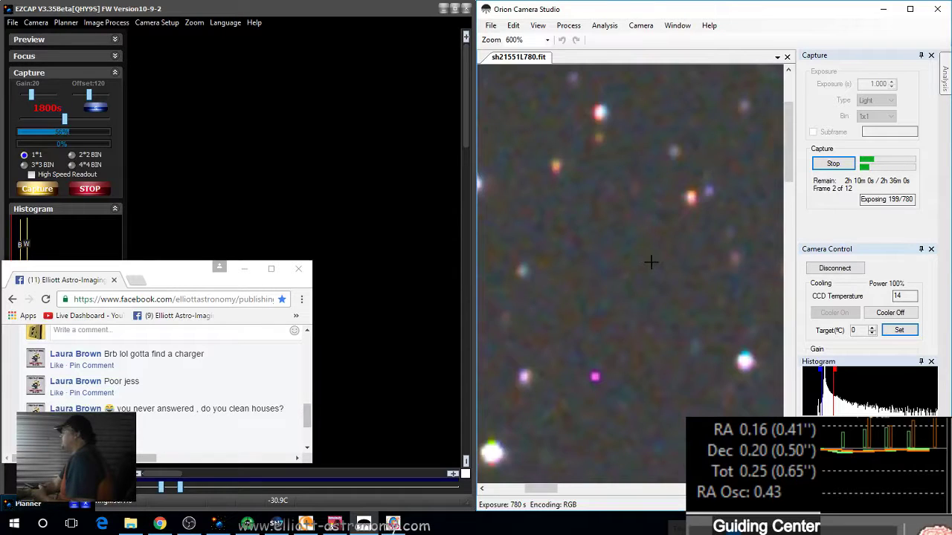
scroll(651, 262, down, 3)
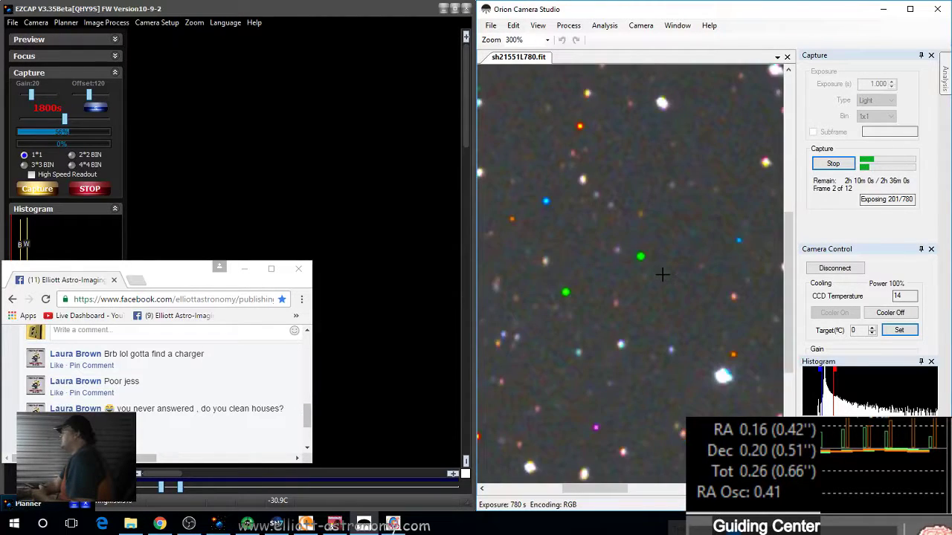
scroll(662, 275, down, 2)
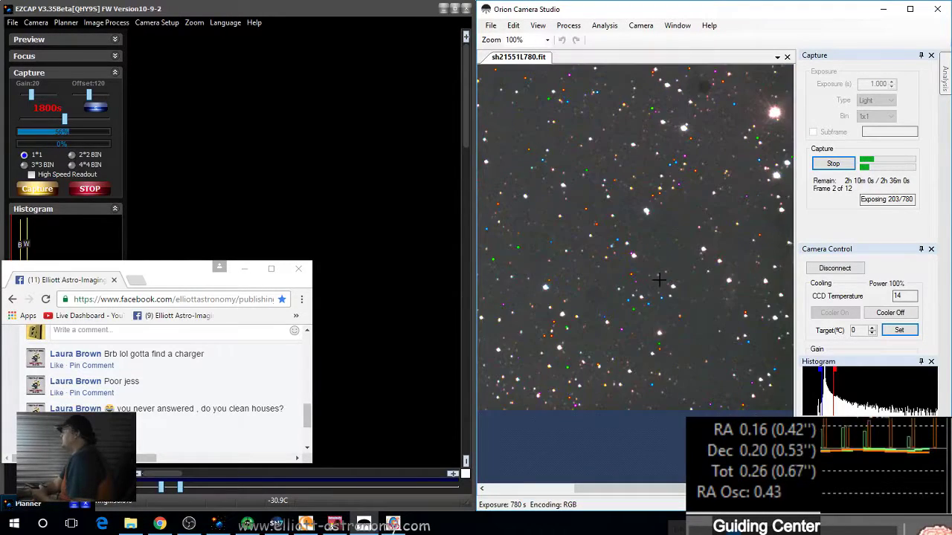
Inspect sh21551L780.fit at 200% magnification, moving across the frame to the area around the bright star.
scroll(660, 279, down, 1)
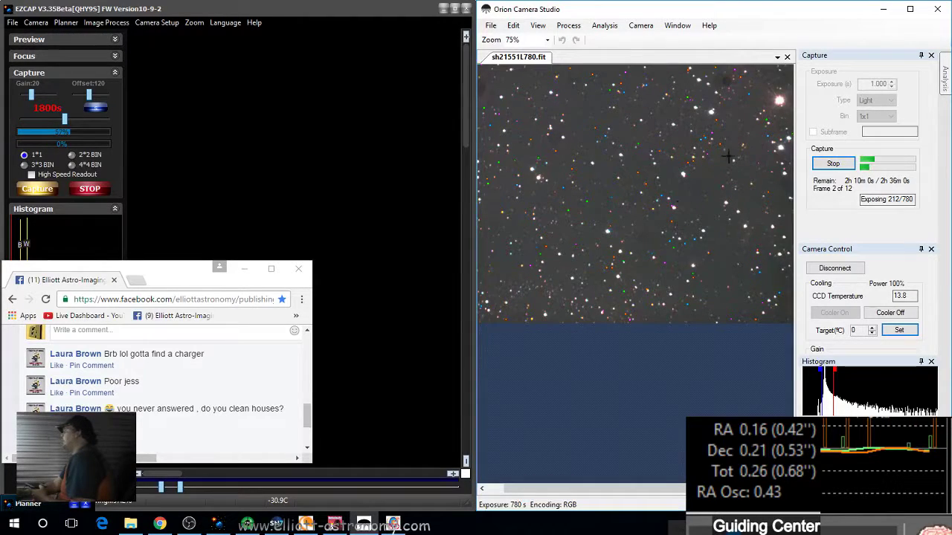
scroll(678, 251, up, 1)
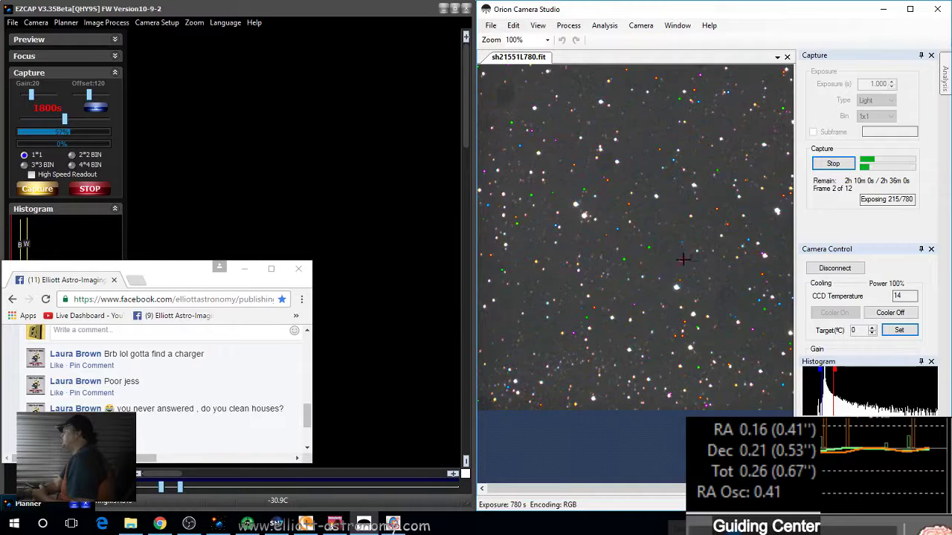
scroll(692, 258, up, 1)
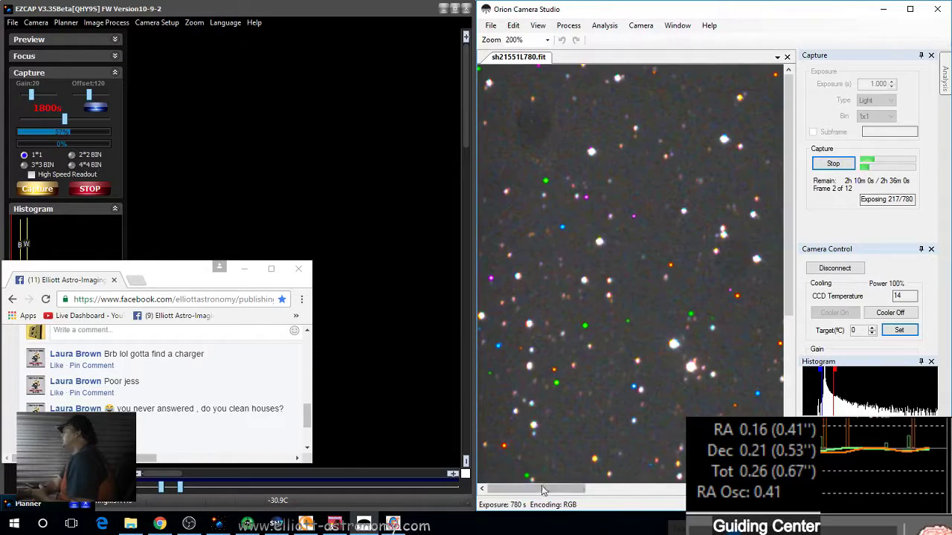
drag(550, 489, 603, 492)
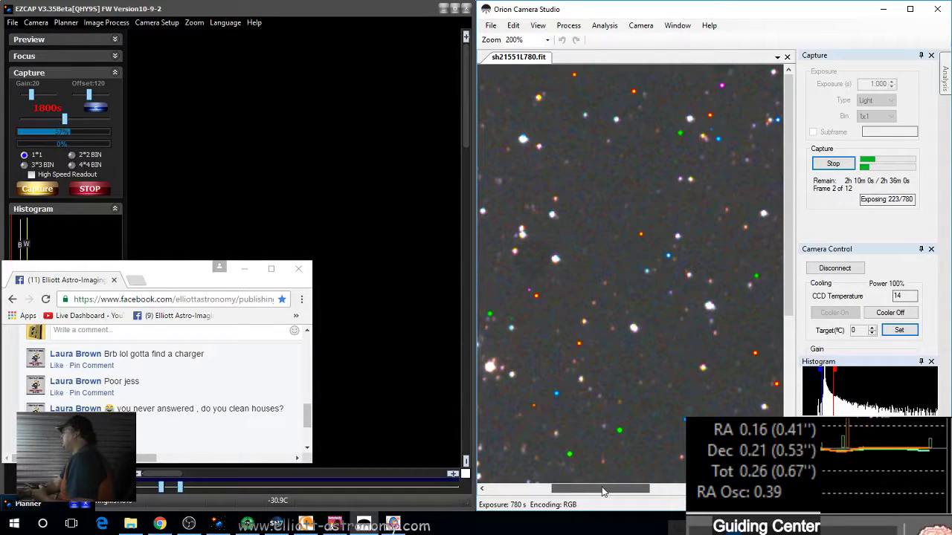
drag(603, 492, 613, 491)
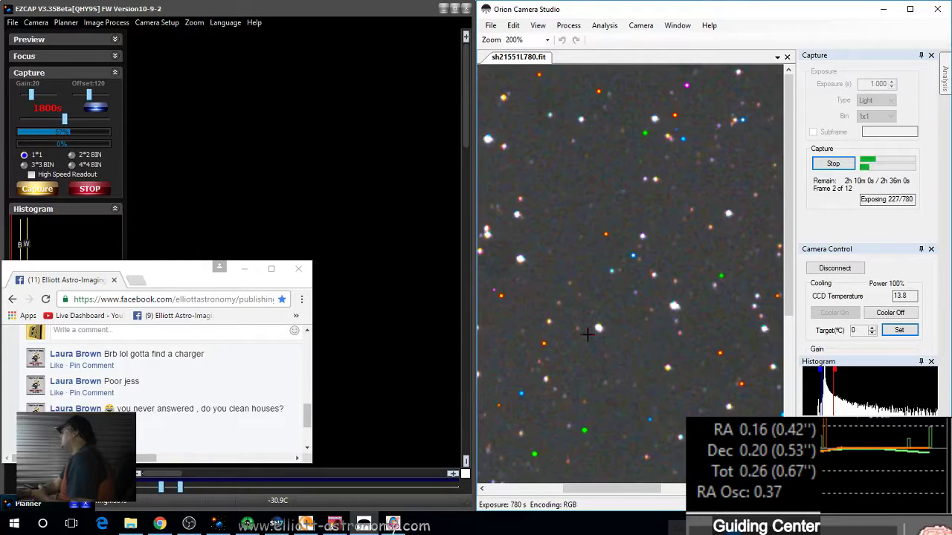
drag(604, 487, 714, 489)
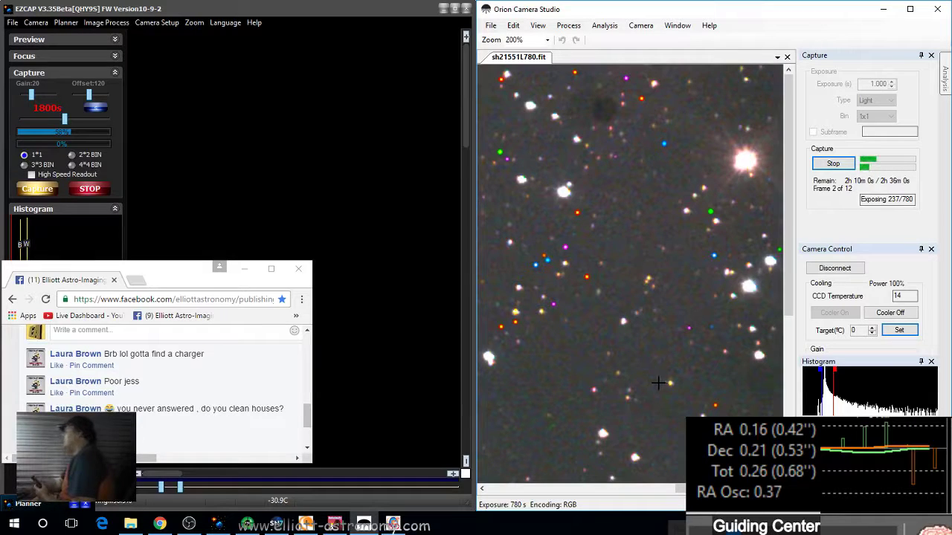
Switch to File Explorer, go to the sh2-155orion folder in Documents, and open sh2-1551L900 in Nebulosity.
click(130, 524)
click(394, 380)
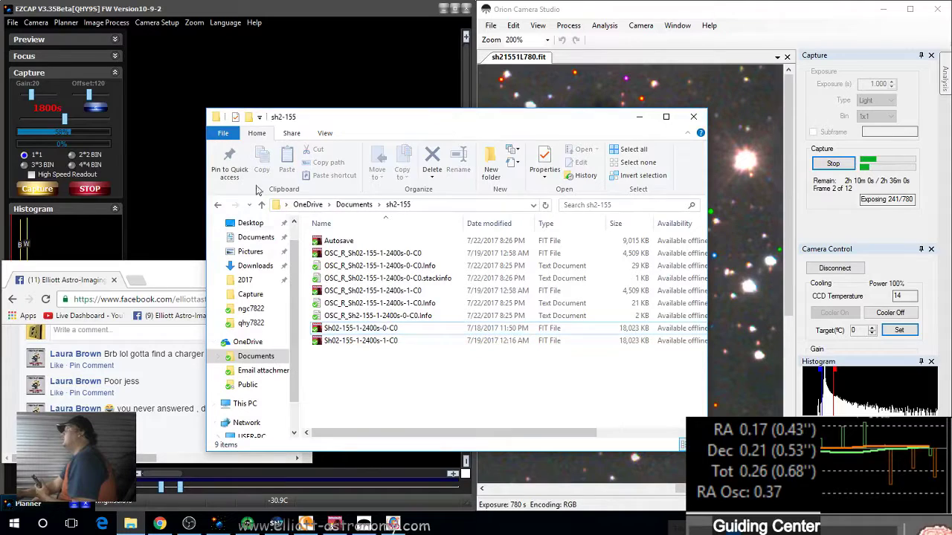
click(261, 205)
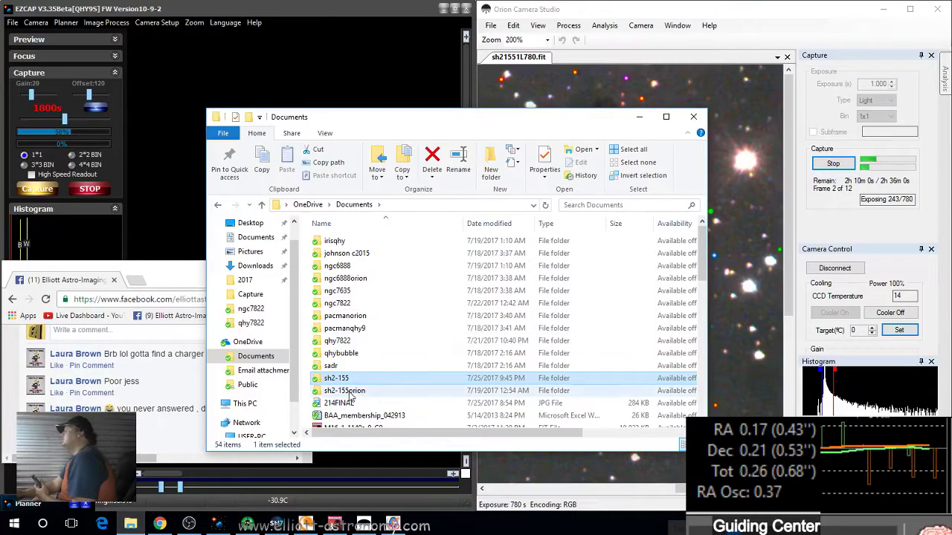
double_click(353, 394)
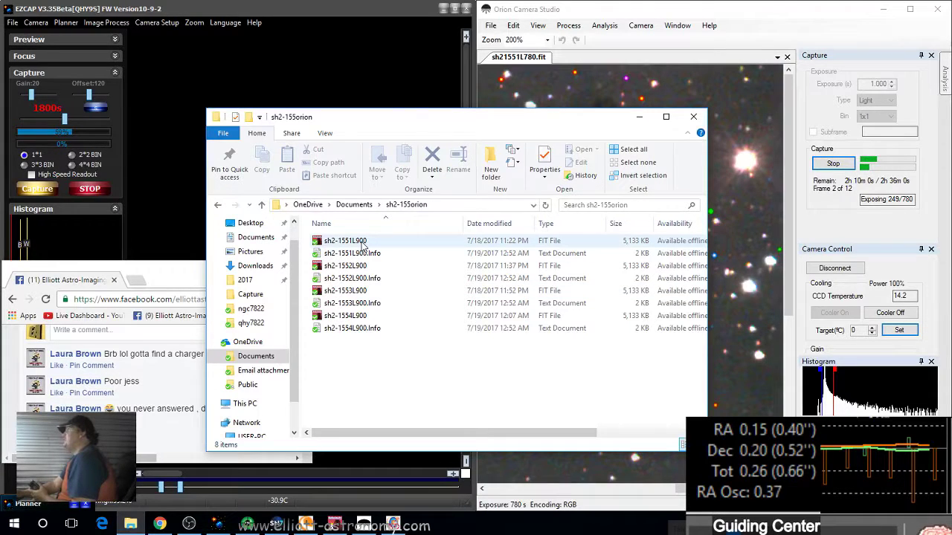
double_click(362, 243)
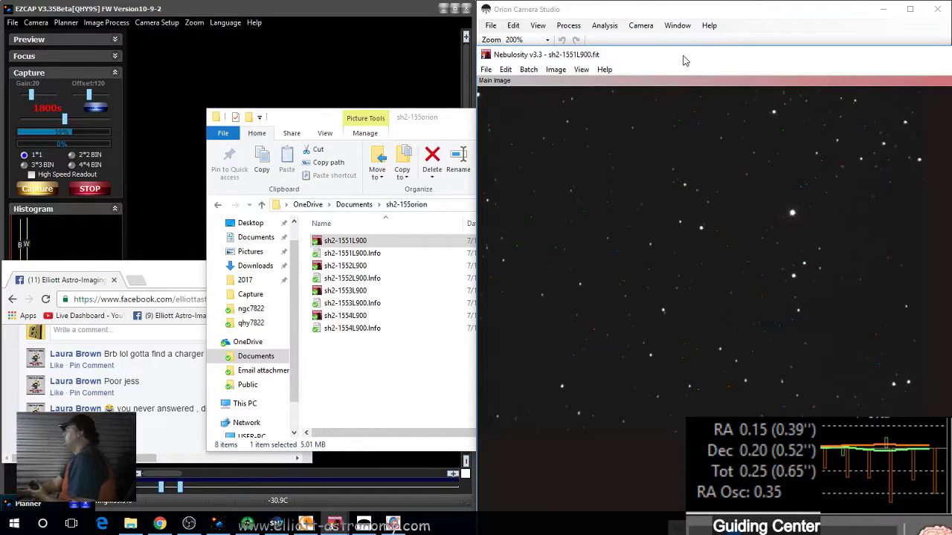
Brighten the display of sh2-1551L900.fit in Nebulosity and place its window side by side with Orion Camera Studio.
double_click(685, 60)
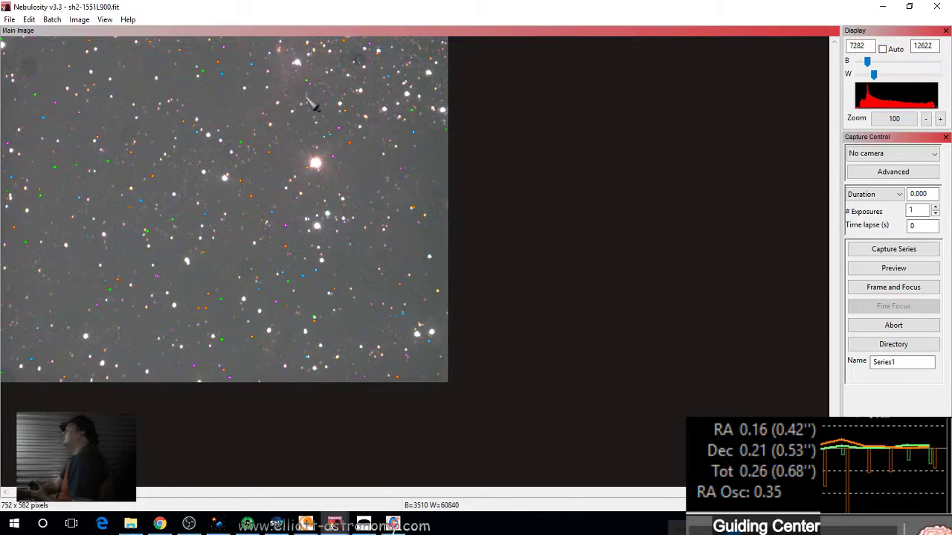
drag(289, 5, 1, 67)
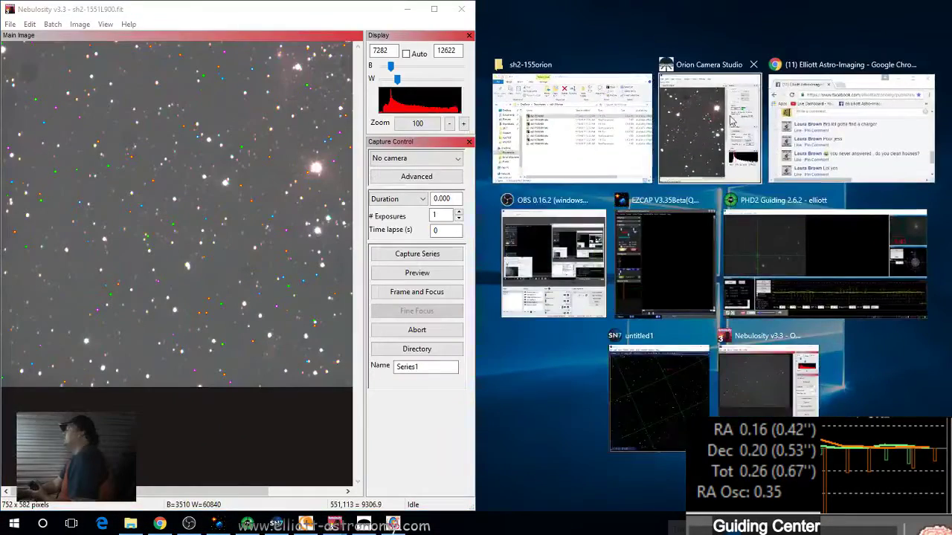
click(703, 122)
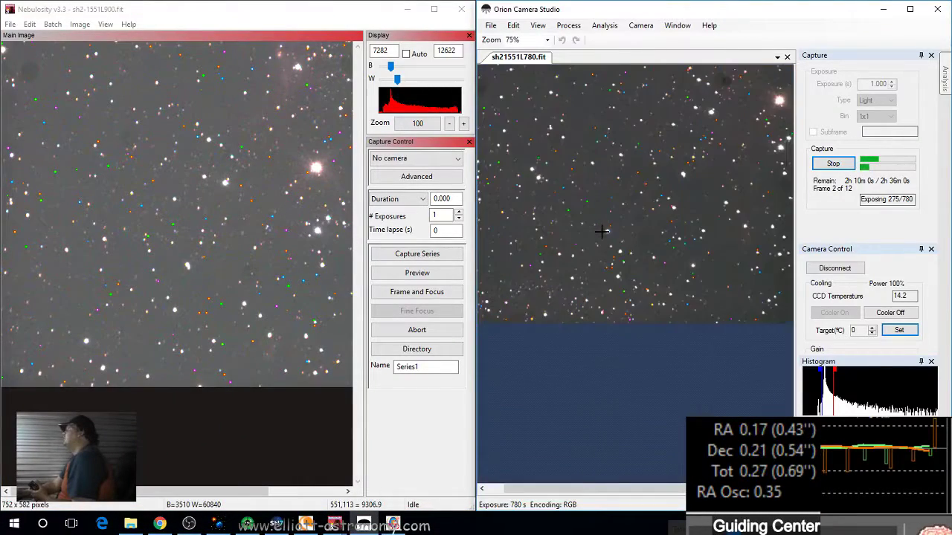
Compare the framing of sh21551L780.fit with sh2-1551L900.fit, viewing the Orion frame at 50% and 75%.
scroll(634, 232, down, 2)
scroll(623, 215, up, 2)
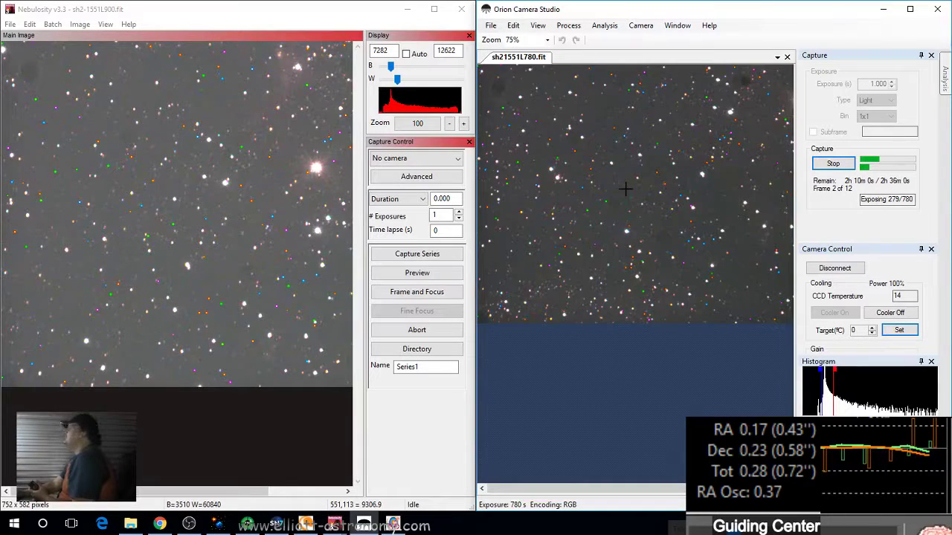
scroll(627, 190, down, 2)
scroll(618, 189, up, 1)
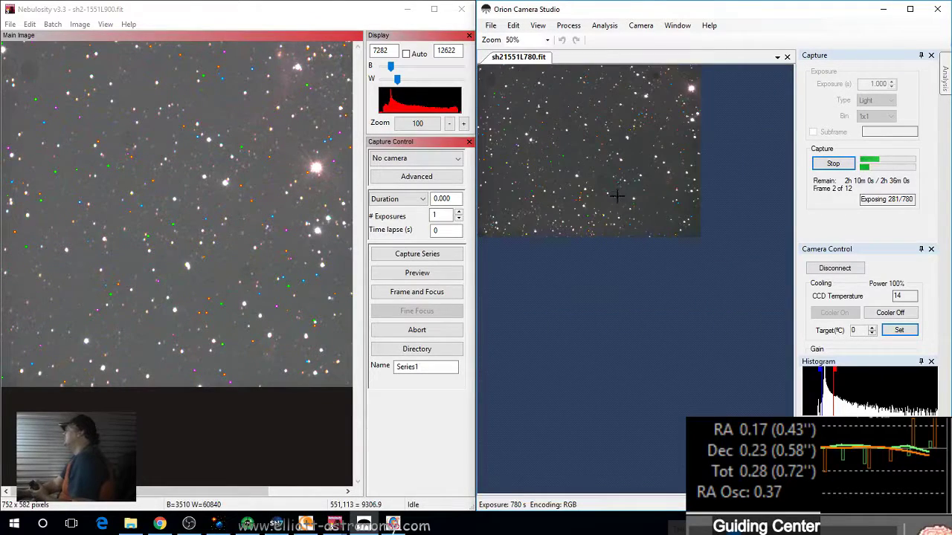
scroll(603, 204, up, 1)
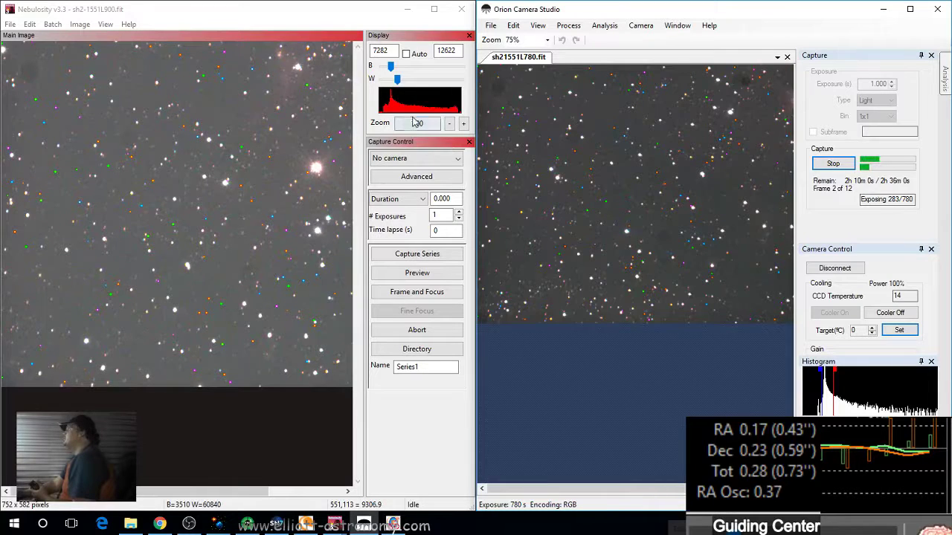
Raise the display white level of sh2-1551L900.fit in Nebulosity to 16020 to darken its background.
click(398, 80)
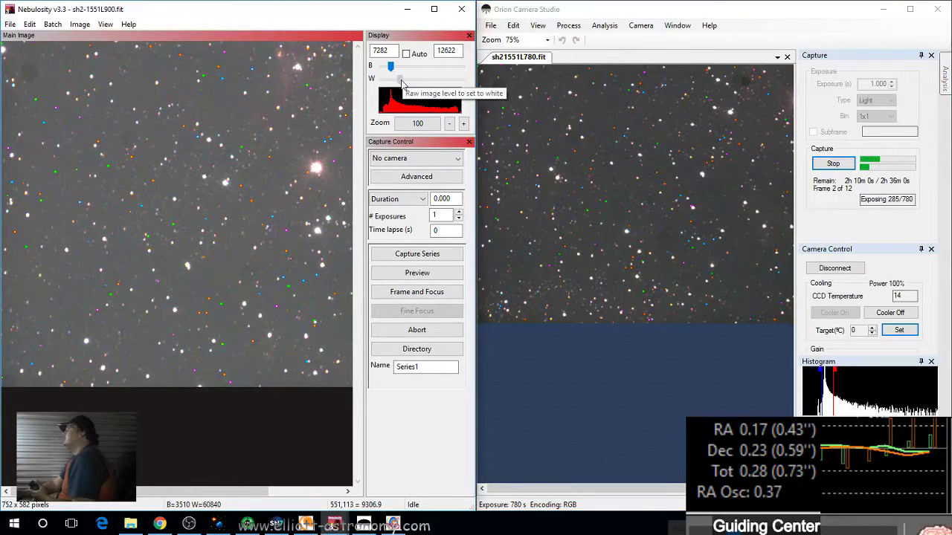
click(400, 81)
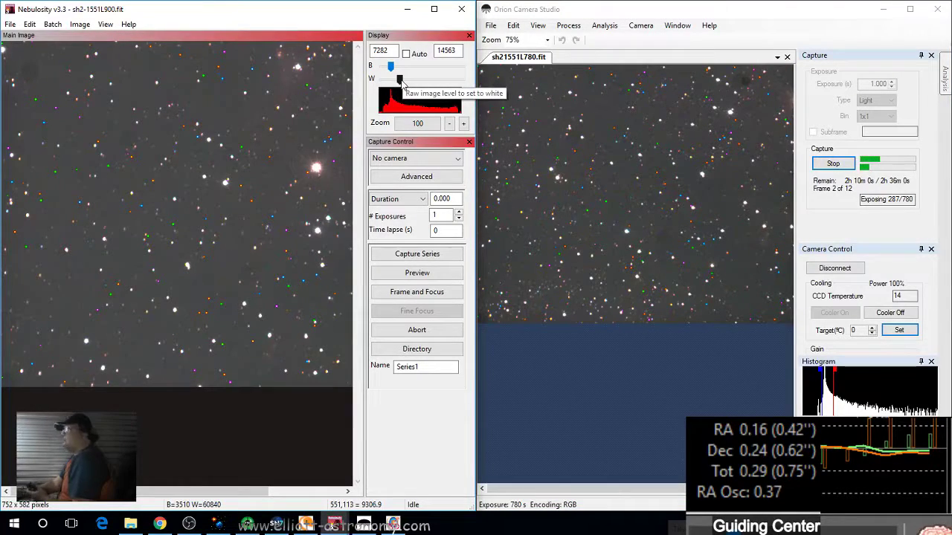
click(402, 80)
Compare the stars in both frames at 100% and 200% magnification, then view the whole sh21551L780.fit at 50%.
scroll(660, 200, up, 1)
scroll(661, 200, up, 1)
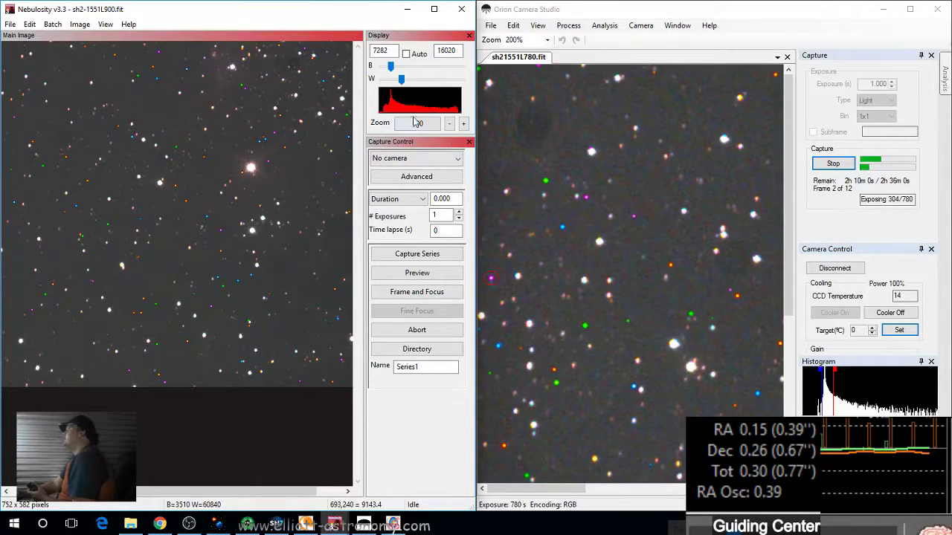
click(463, 123)
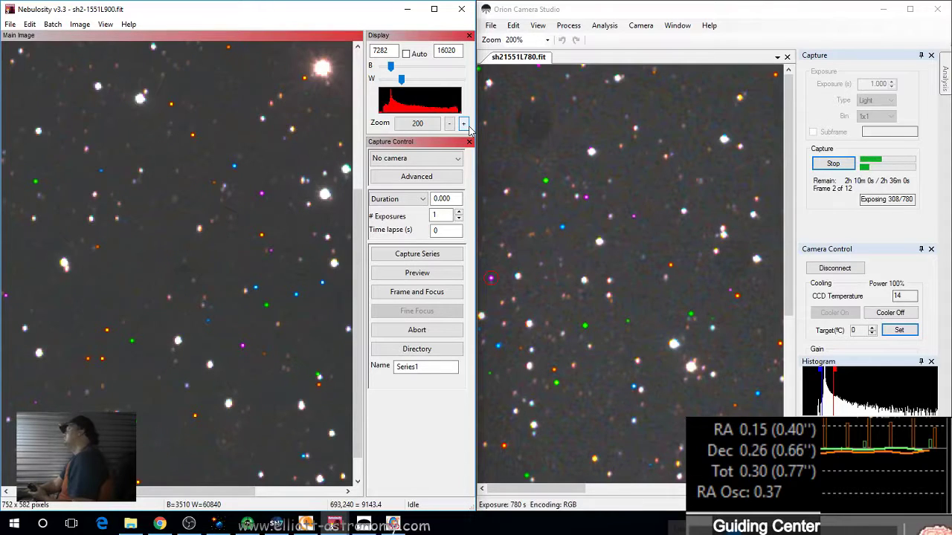
click(449, 125)
click(449, 125)
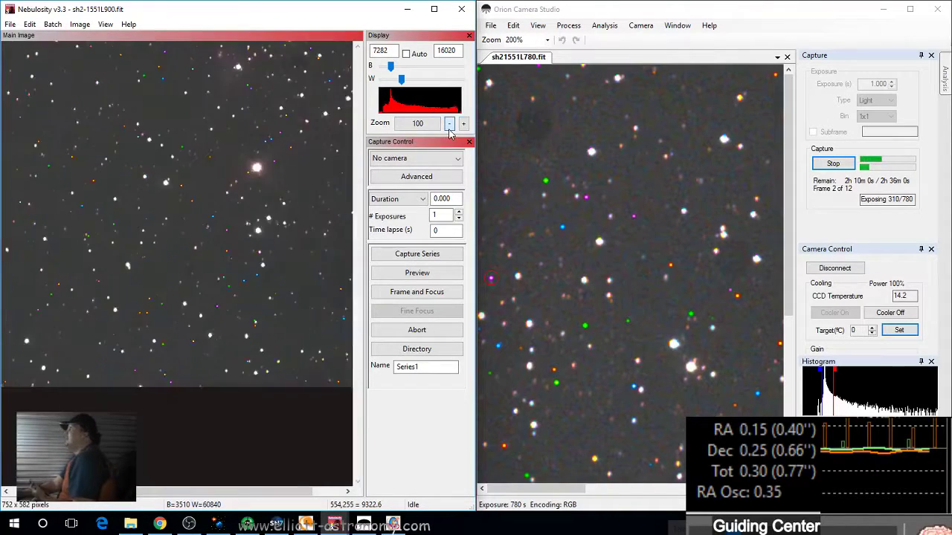
click(463, 123)
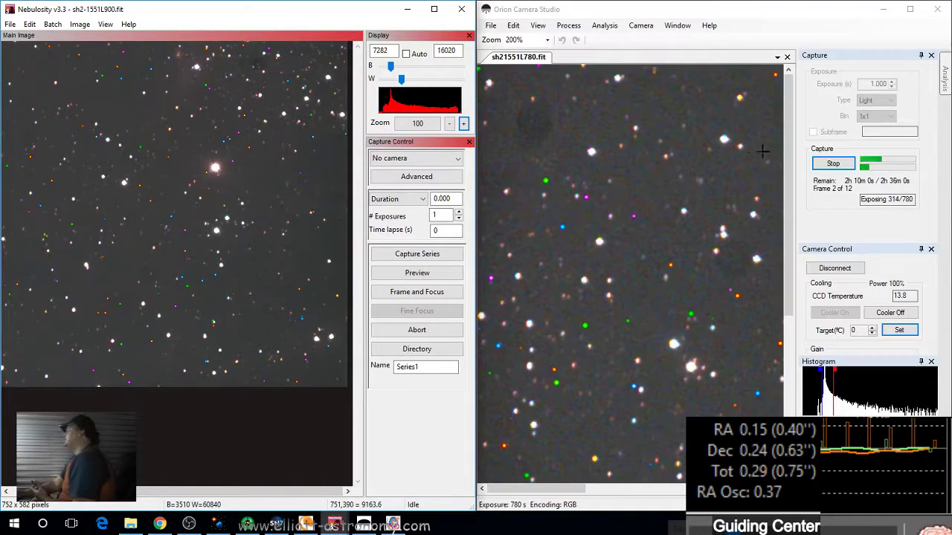
scroll(646, 206, down, 3)
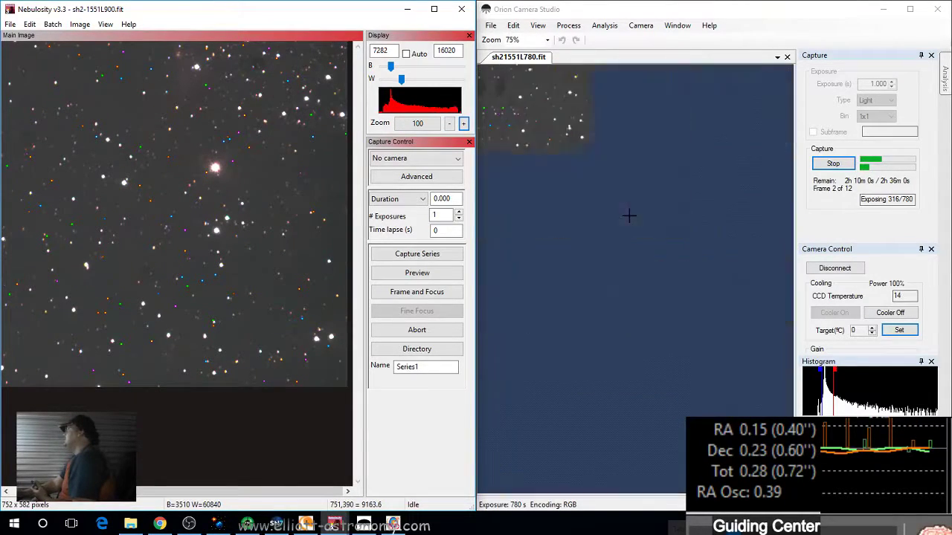
scroll(629, 215, down, 1)
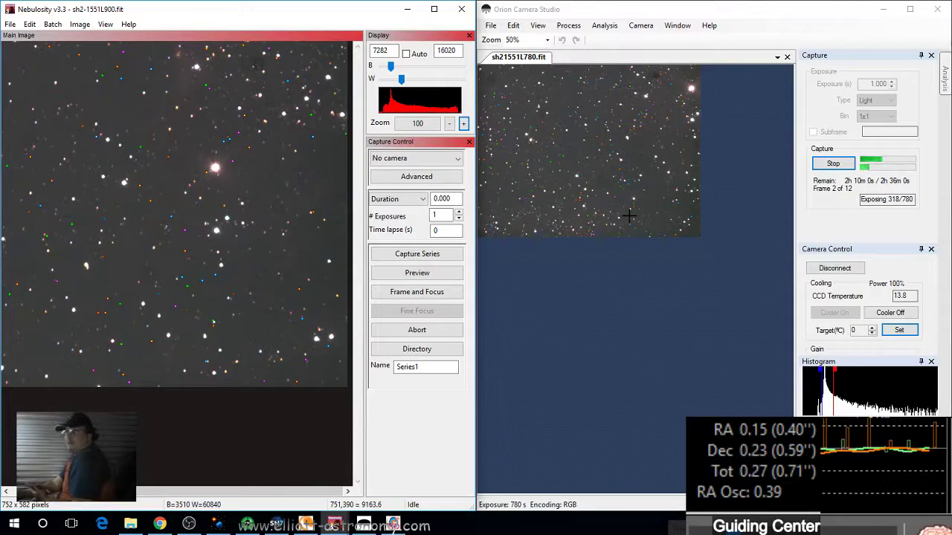
Minimize Nebulosity, switch to PHD2 Guiding to check the guiding graph, and bring up the PHD Guiding 1.14.2 window.
click(408, 9)
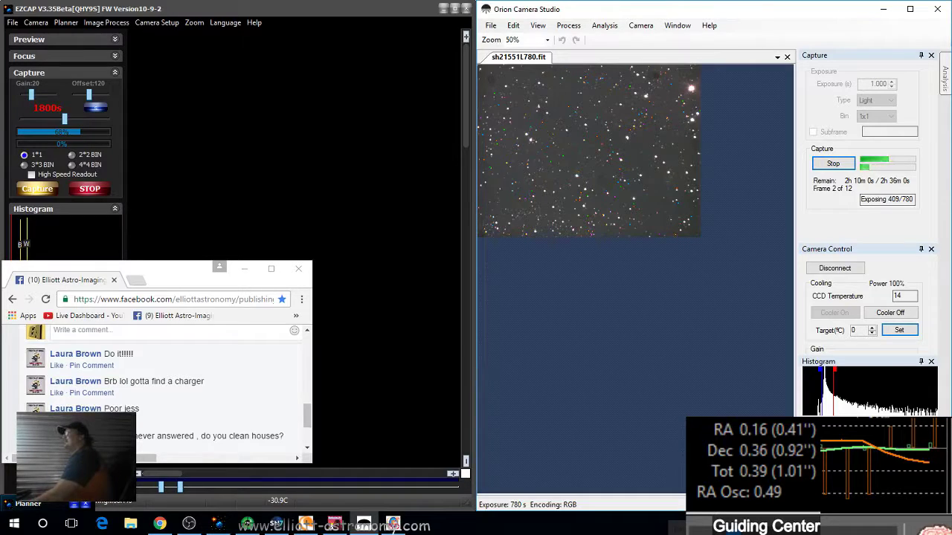
key(alt+Tab)
click(192, 396)
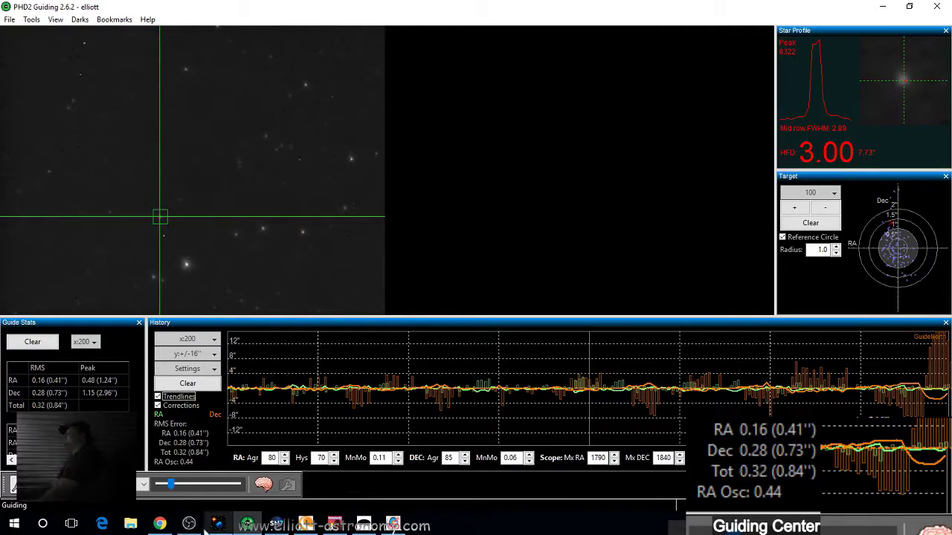
click(392, 523)
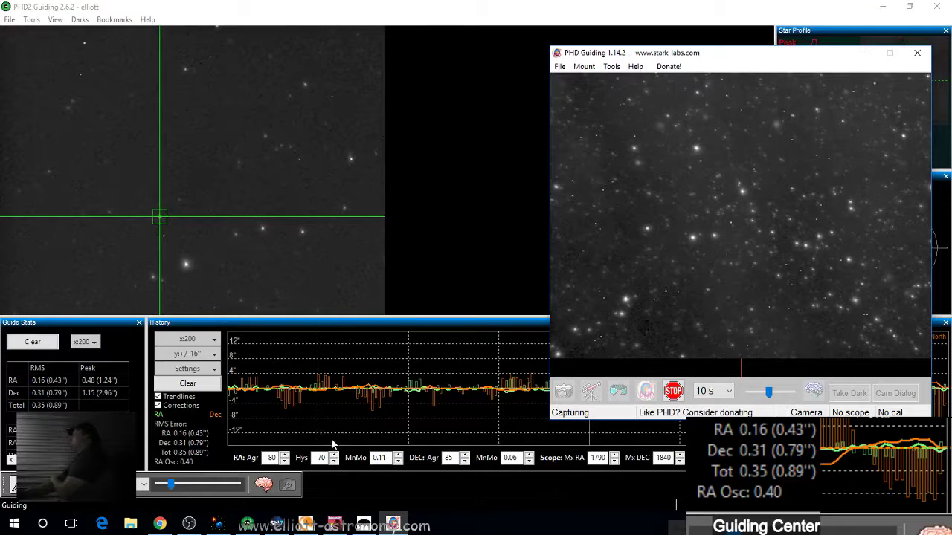
Check the 1800 s exposure in EZCAP, the PHD2 guiding graph, the Orion Camera Studio capture, and the PHD Guiding 1.14.2 view.
click(223, 527)
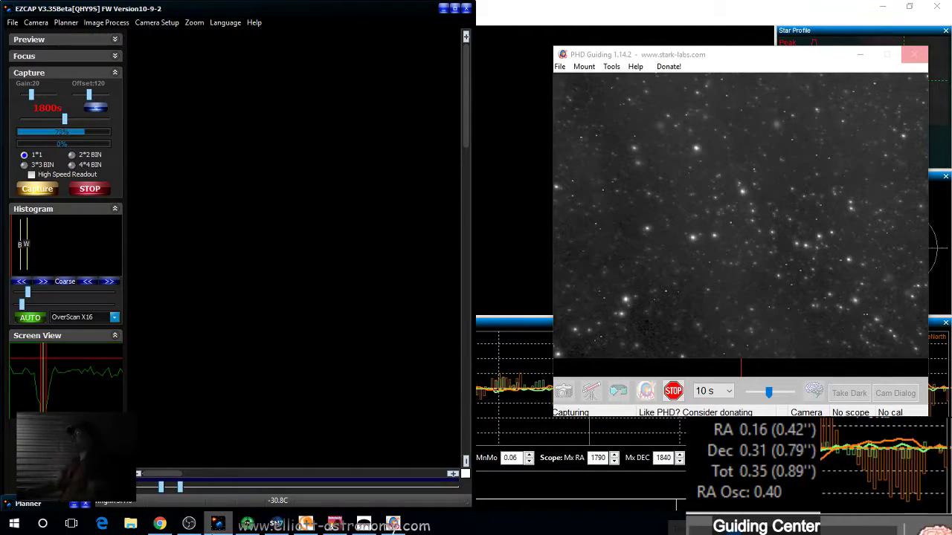
click(247, 524)
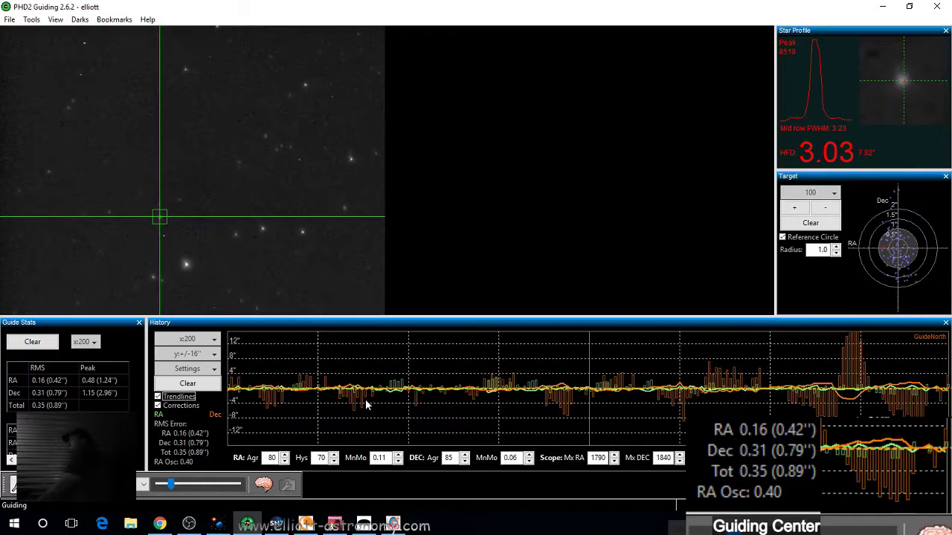
key(alt+Tab)
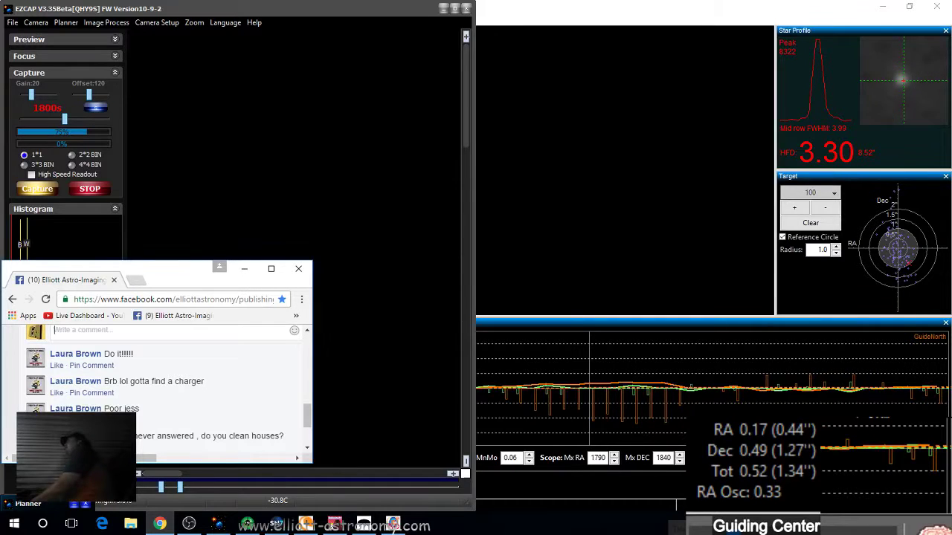
click(363, 524)
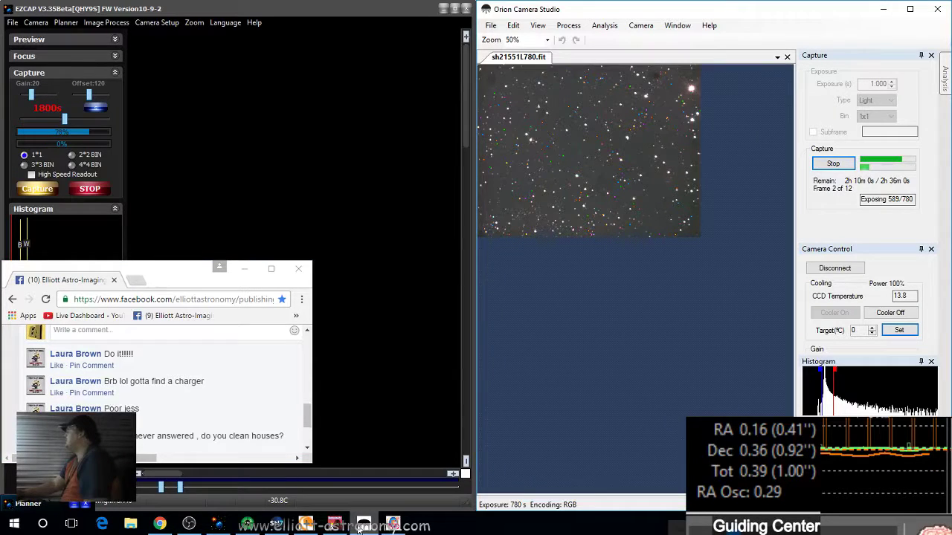
click(392, 524)
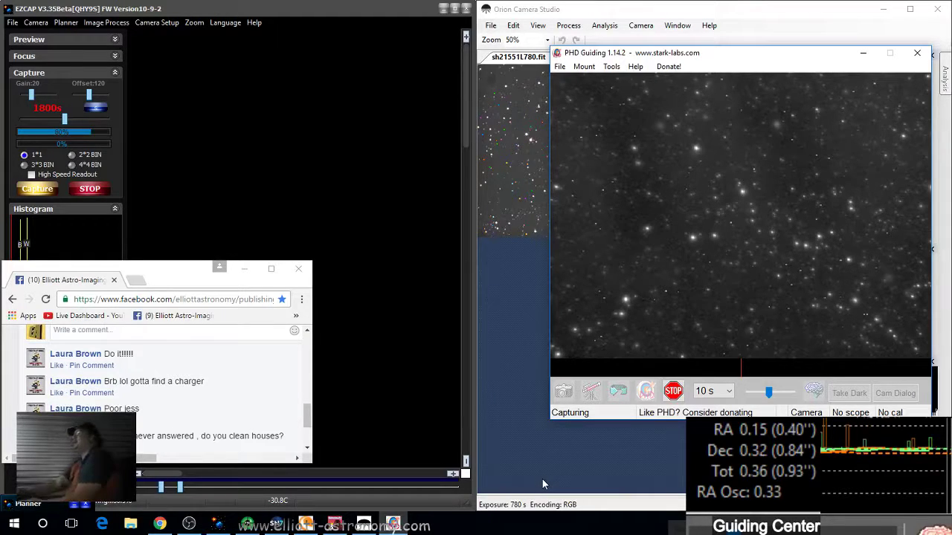
Recheck the PHD2 guiding graph, view sh21552L780.fit at 75% in Orion Camera Studio, and check EZCAP and PHD Guiding 1.14.2.
click(249, 526)
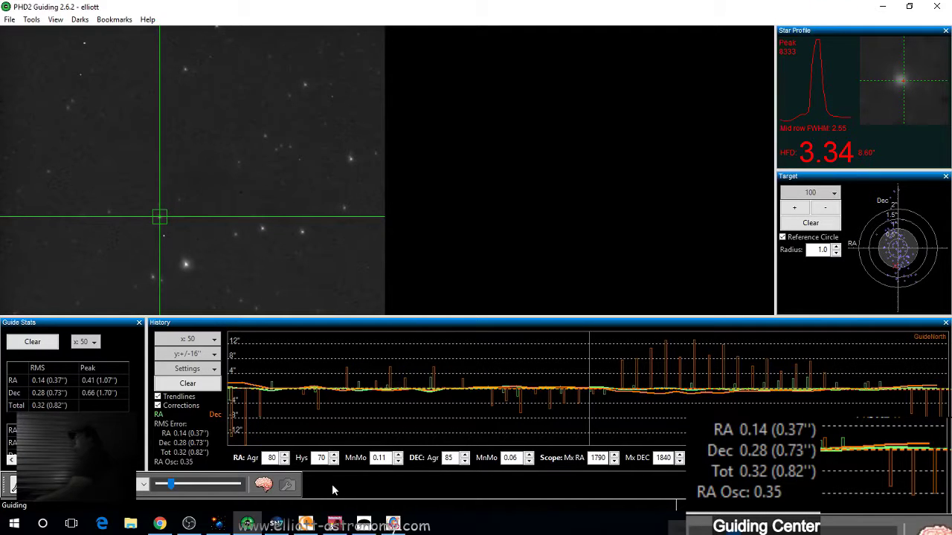
key(alt+Tab)
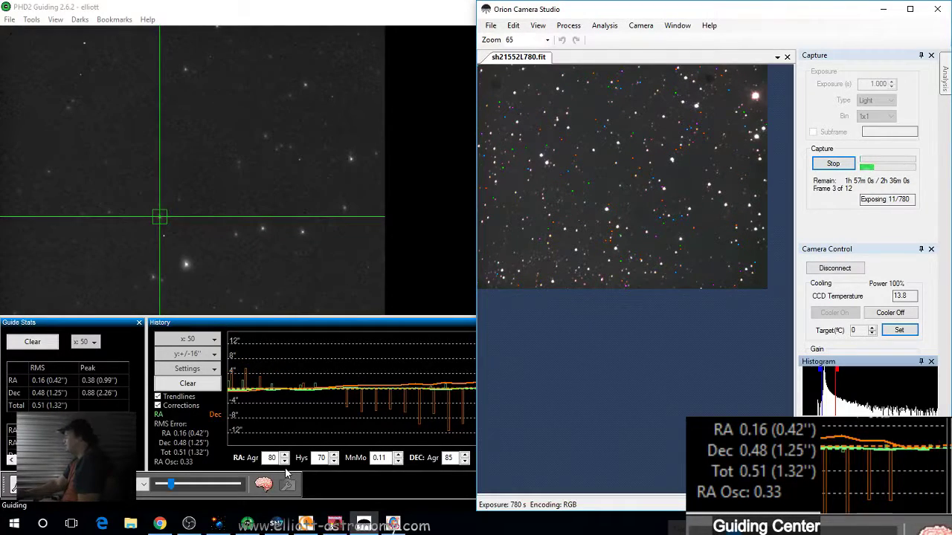
scroll(624, 217, up, 1)
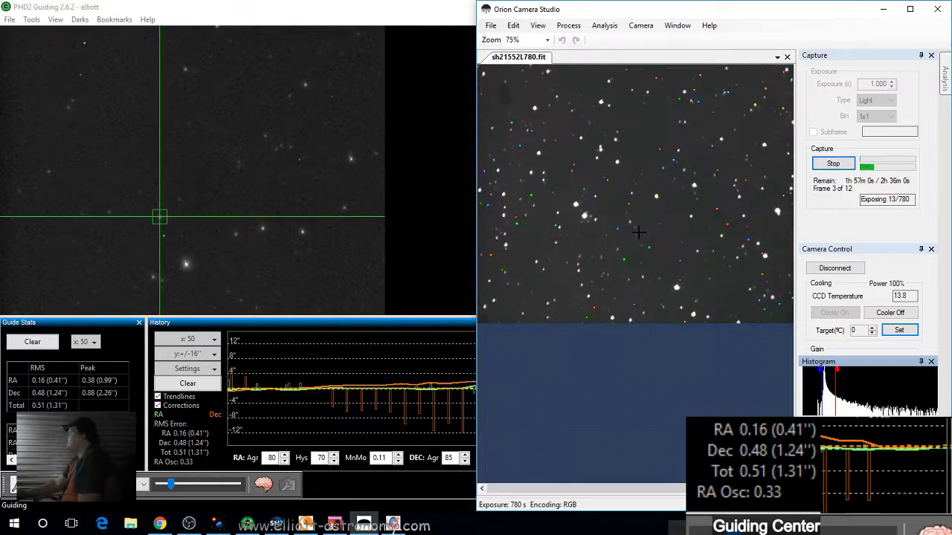
click(220, 529)
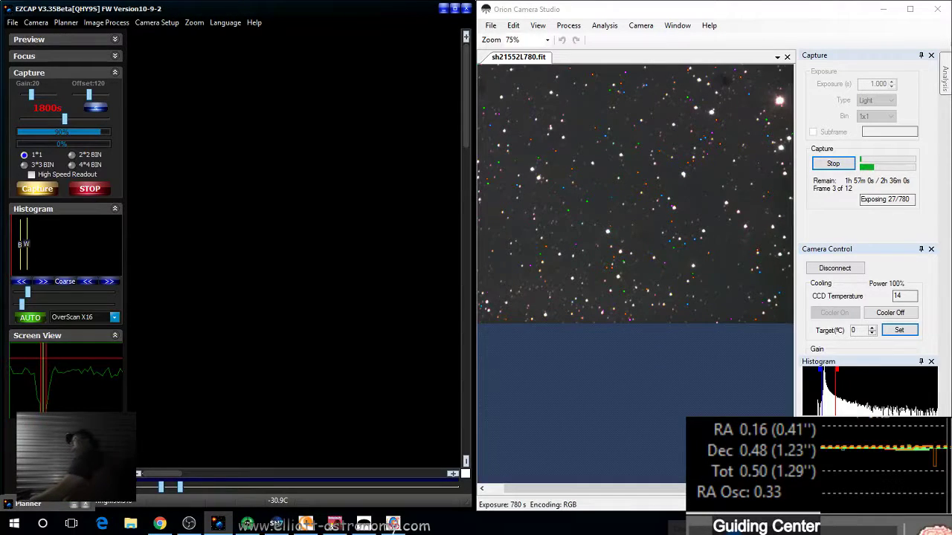
click(247, 524)
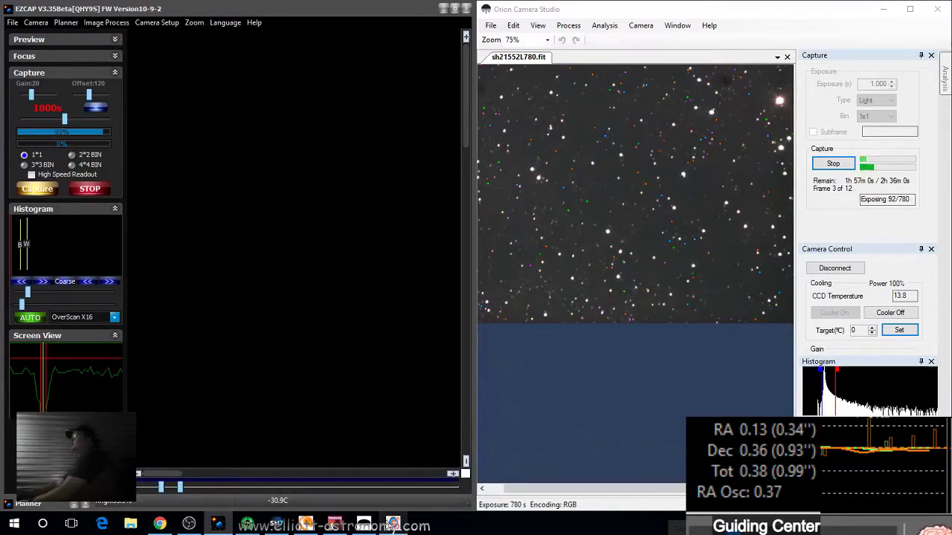
click(392, 524)
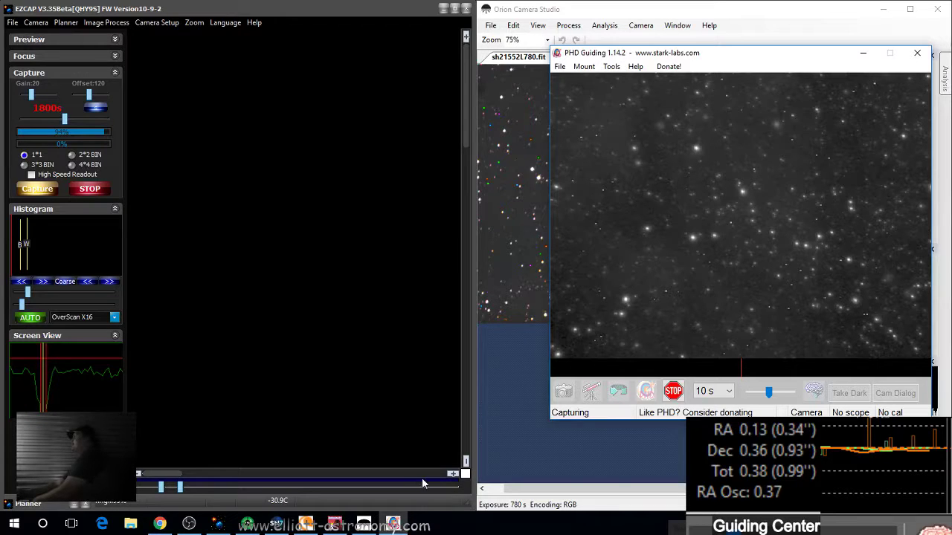
Maximize EZCAP and raise the black and white display levels of the new 1800 s frame to darken its background.
click(454, 8)
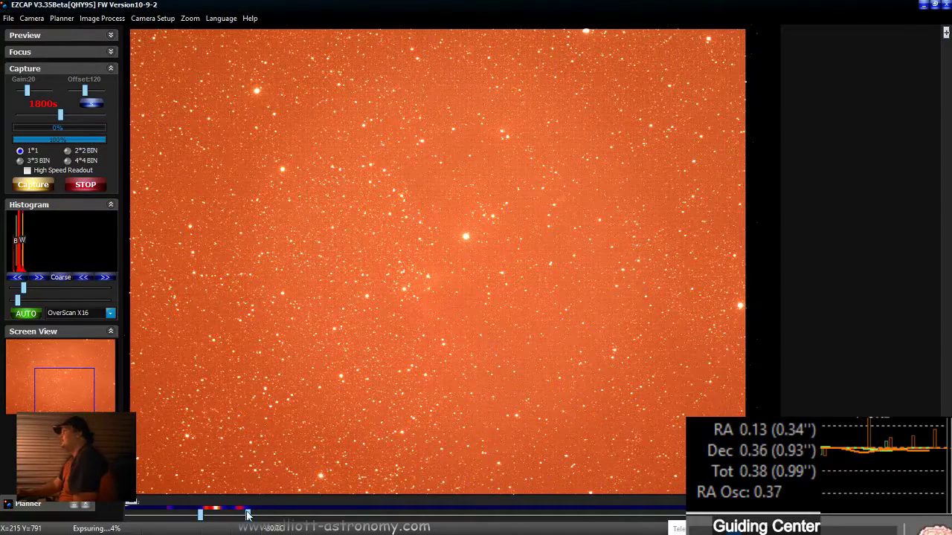
drag(247, 514, 323, 513)
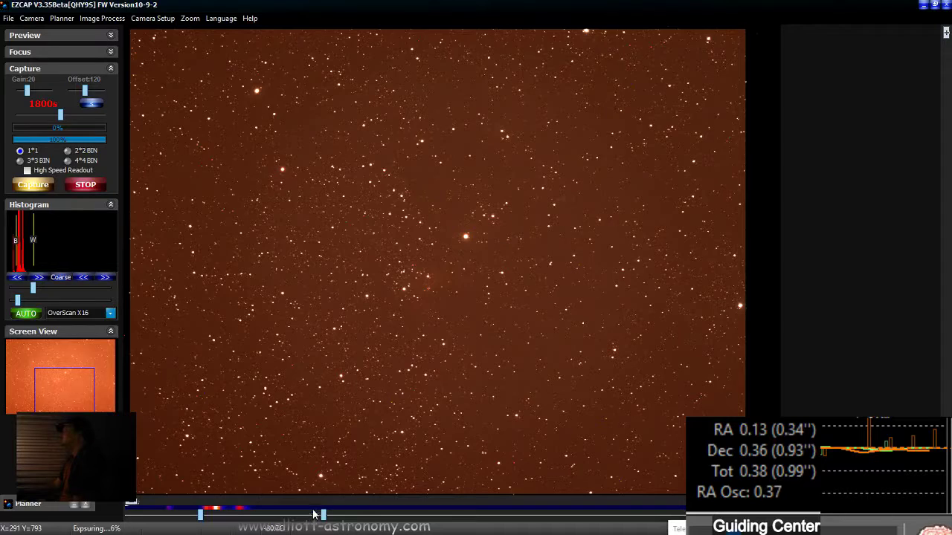
drag(323, 513, 348, 515)
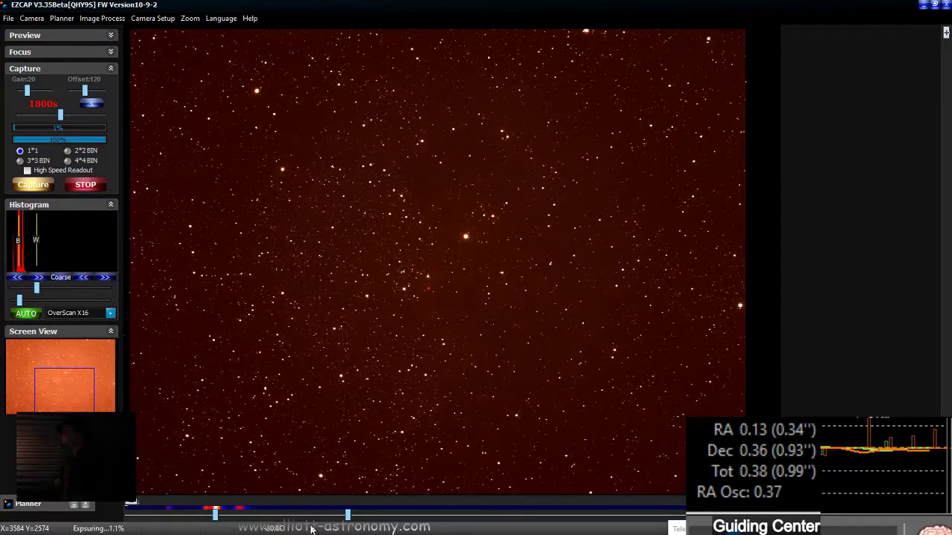
drag(348, 516, 305, 513)
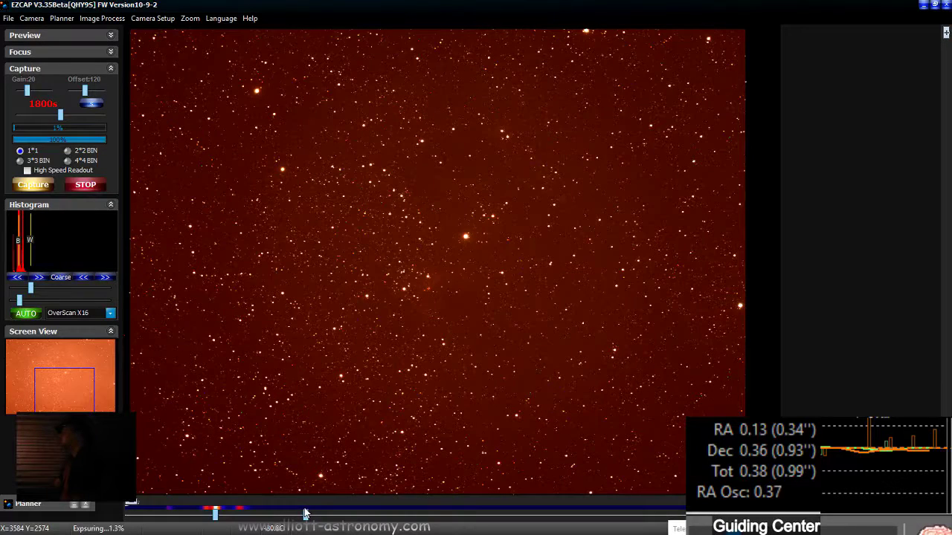
drag(297, 515, 283, 514)
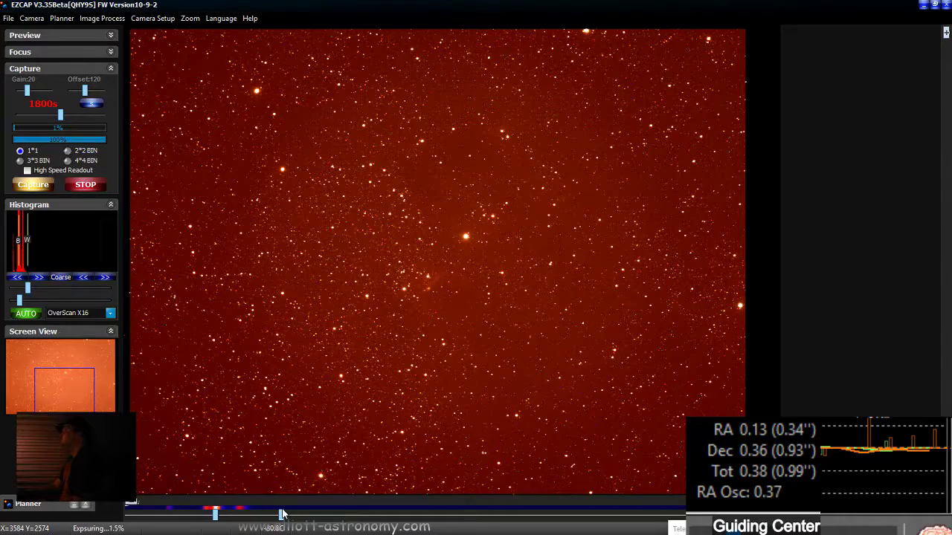
Zoom the new frame to 2X and examine the star shapes from the upper edge down to the central nebula area.
click(190, 18)
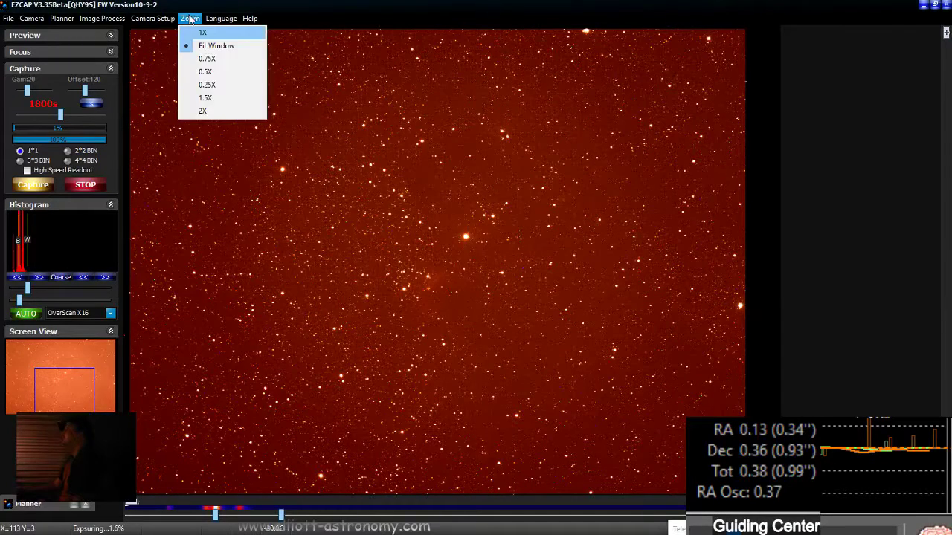
click(244, 6)
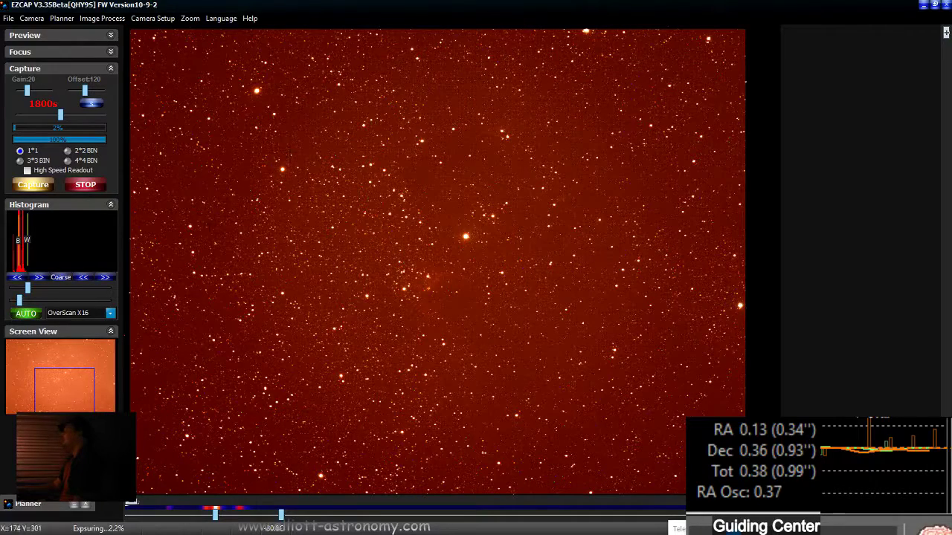
click(191, 18)
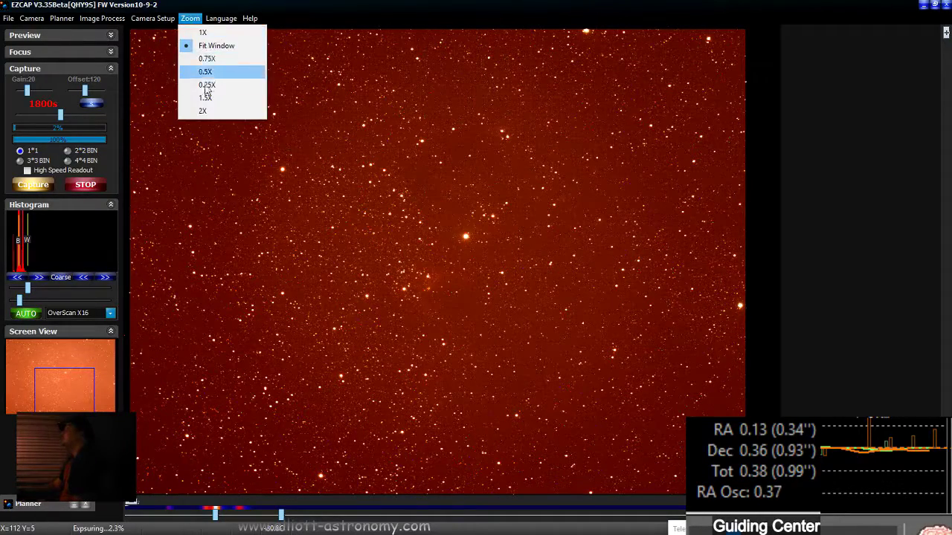
click(215, 114)
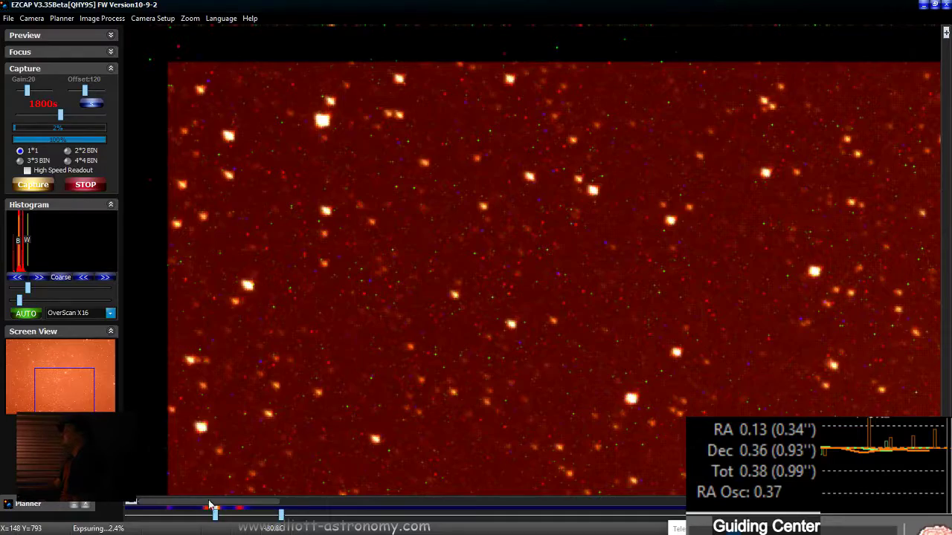
drag(209, 505, 420, 506)
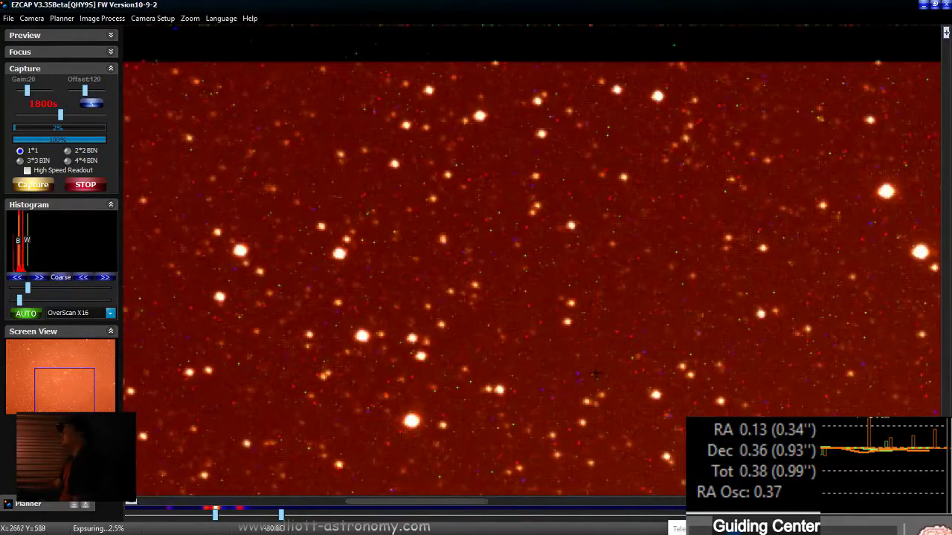
click(943, 180)
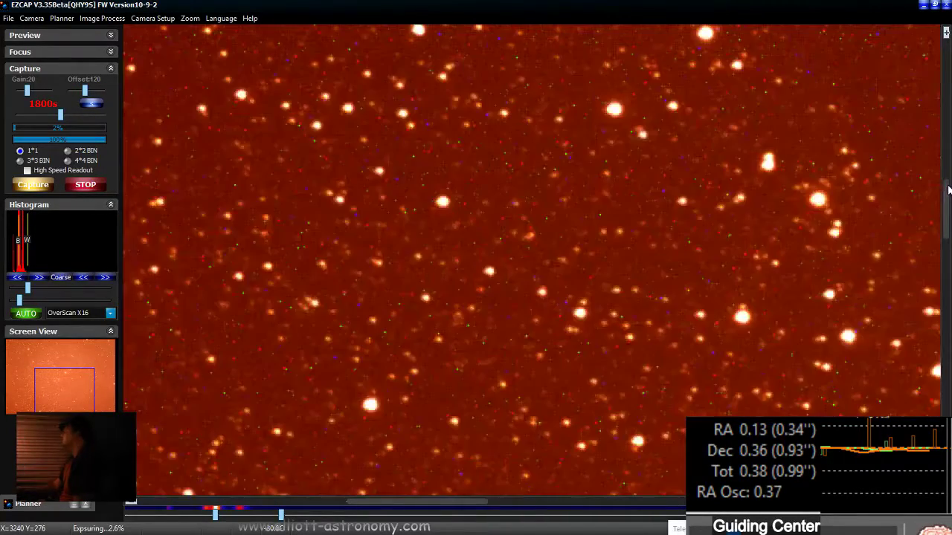
drag(949, 194, 949, 199)
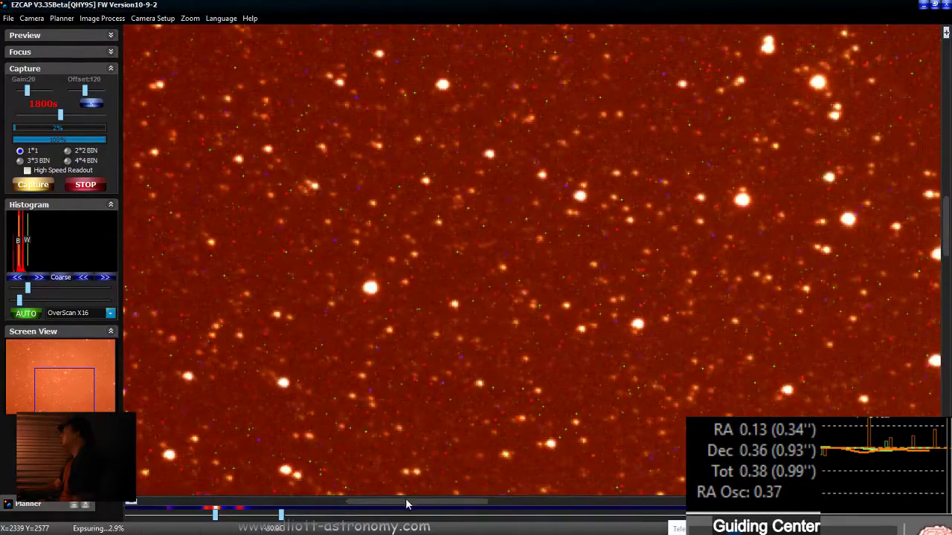
drag(405, 500, 498, 501)
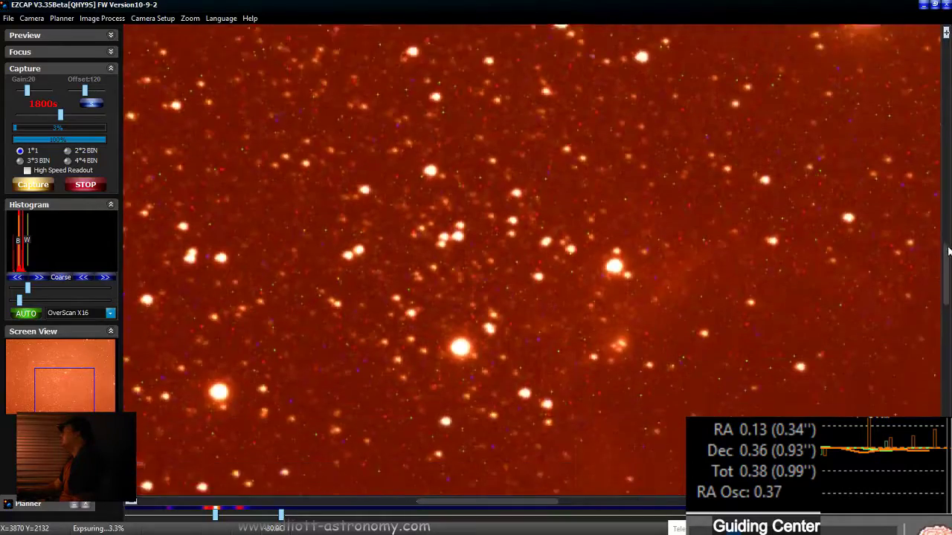
drag(946, 230, 950, 269)
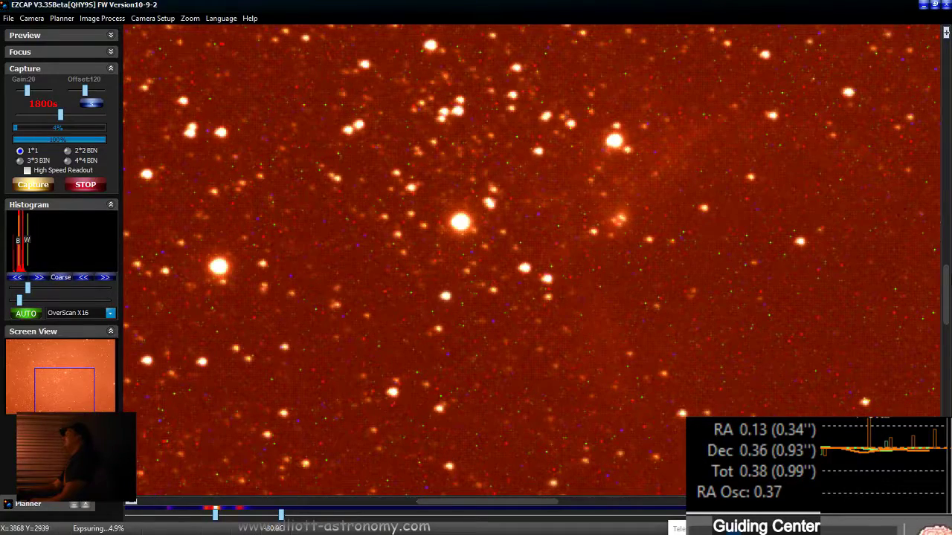
drag(945, 282, 947, 262)
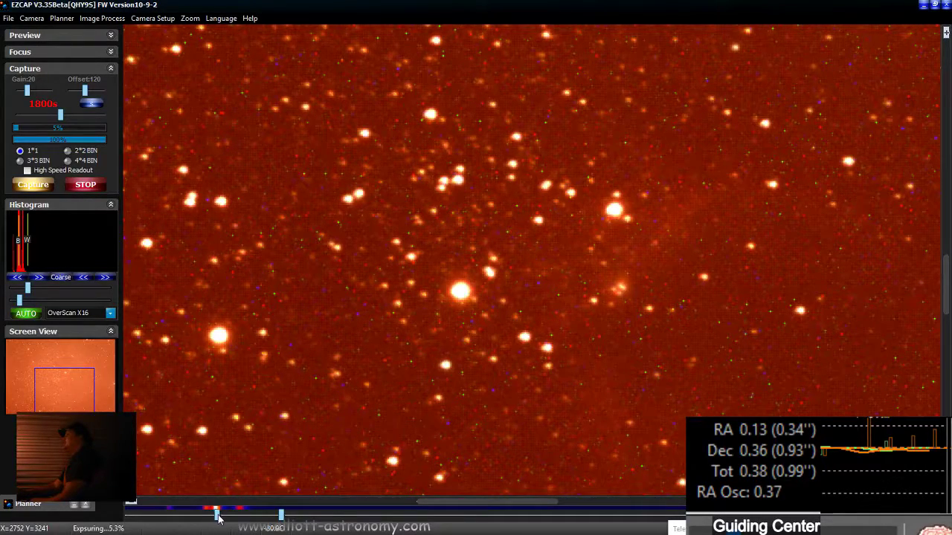
Narrow the gap between the black and white display levels to bring out faint nebulosity, and inspect the central area at 0.75X.
mouse_move(218, 517)
mouse_down()
mouse_move(242, 513)
mouse_move(228, 522)
mouse_up()
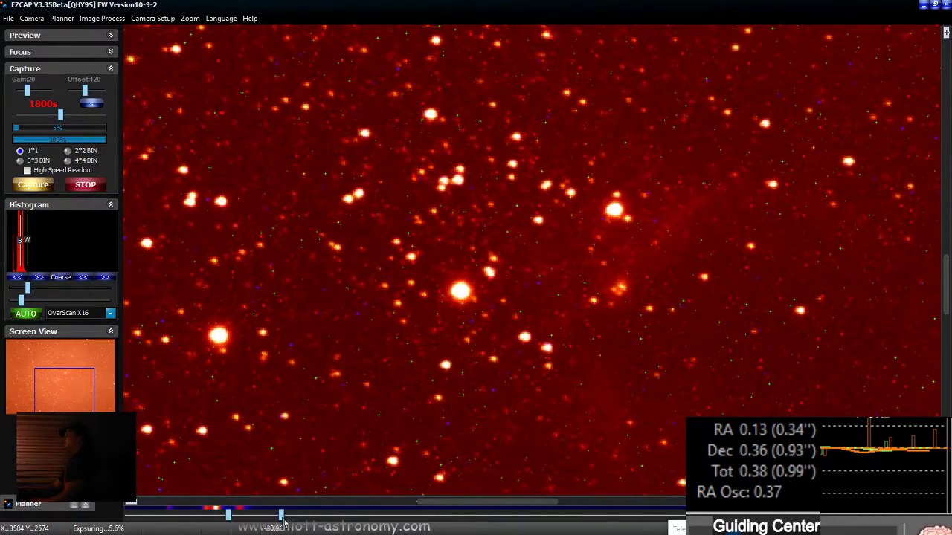
drag(281, 519, 261, 517)
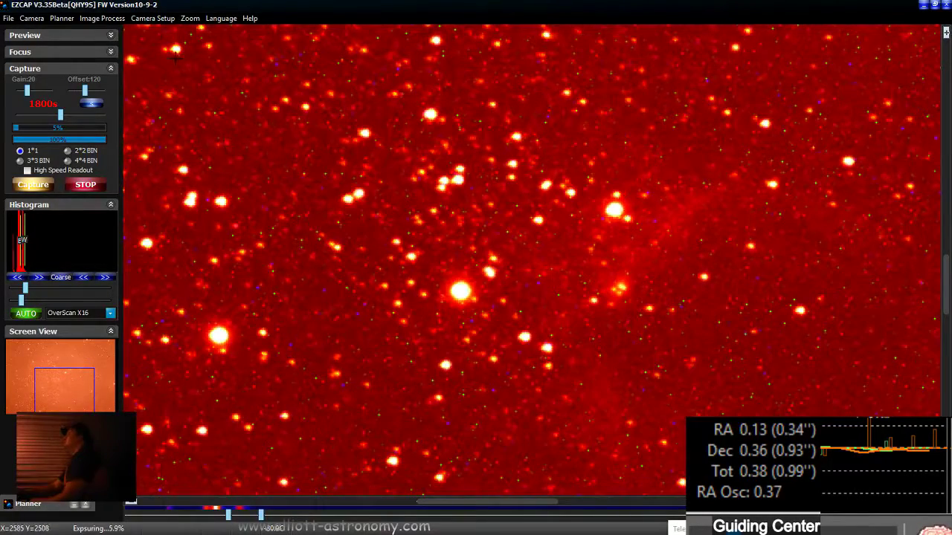
click(179, 20)
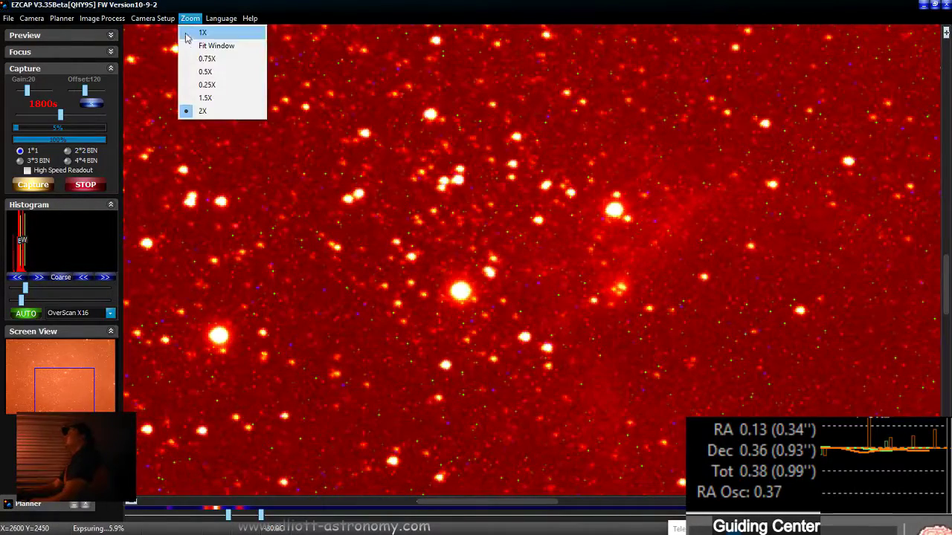
click(210, 62)
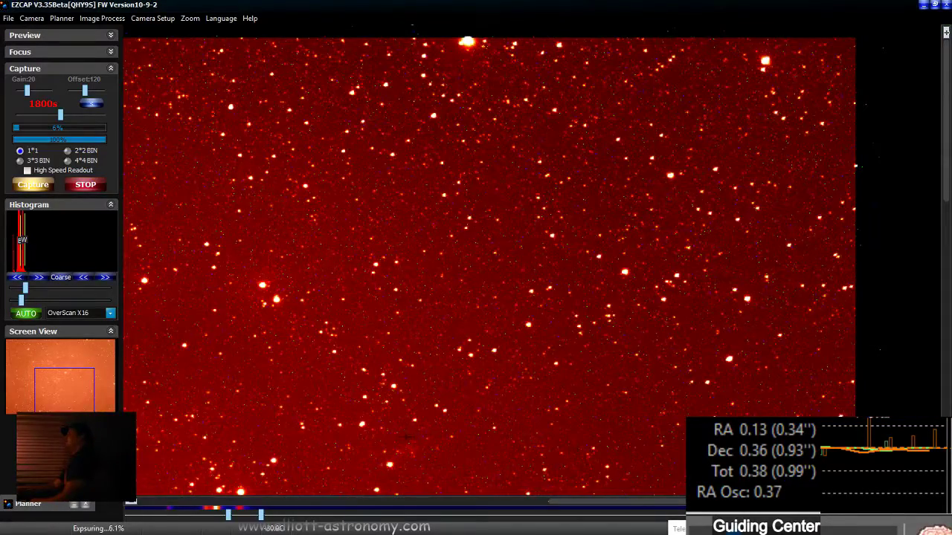
drag(399, 506, 681, 506)
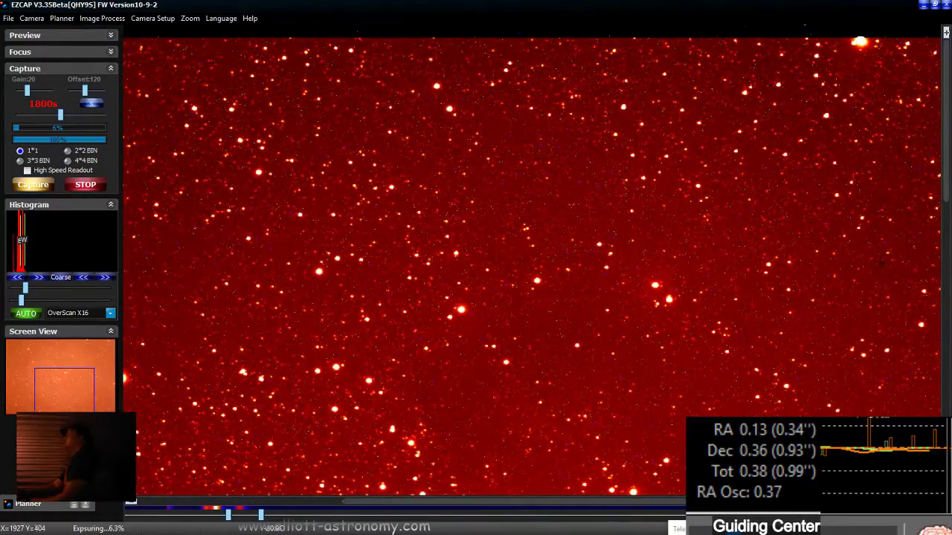
drag(947, 156, 947, 332)
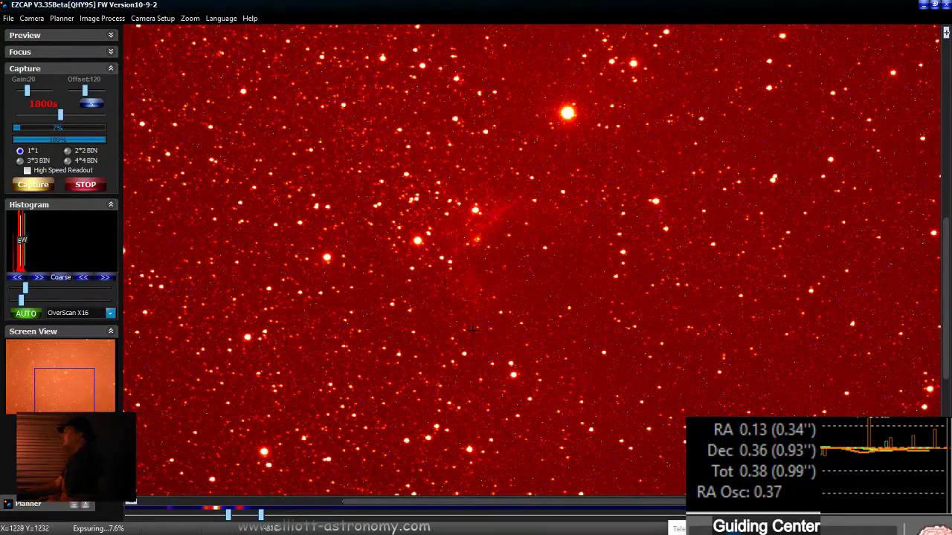
Lower the black display level, raise the white display level, and fit the whole frame to the window.
drag(228, 516, 212, 522)
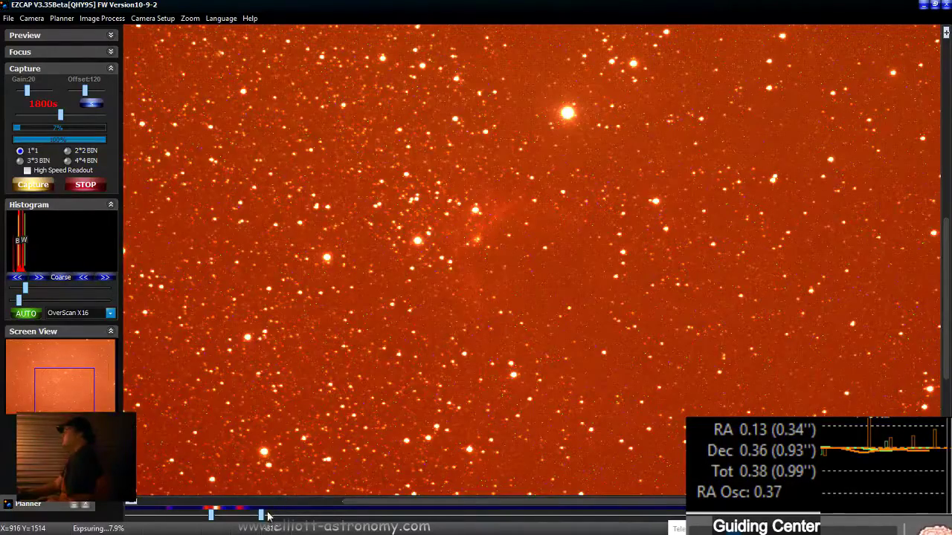
drag(260, 517, 303, 514)
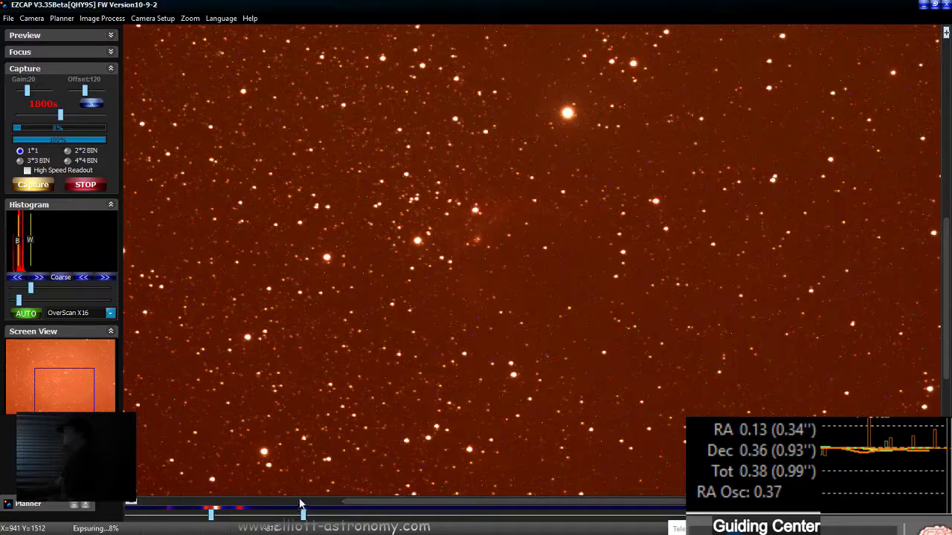
drag(302, 513, 322, 515)
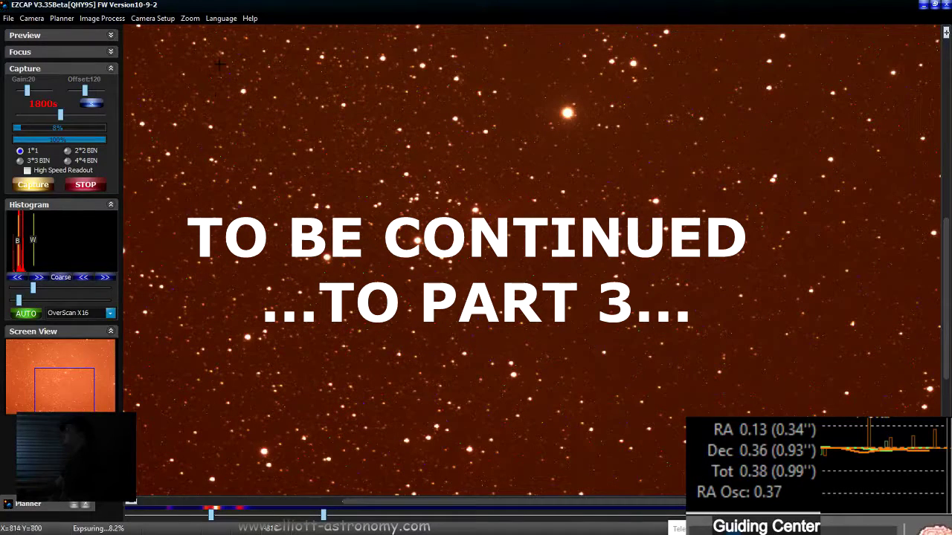
click(186, 18)
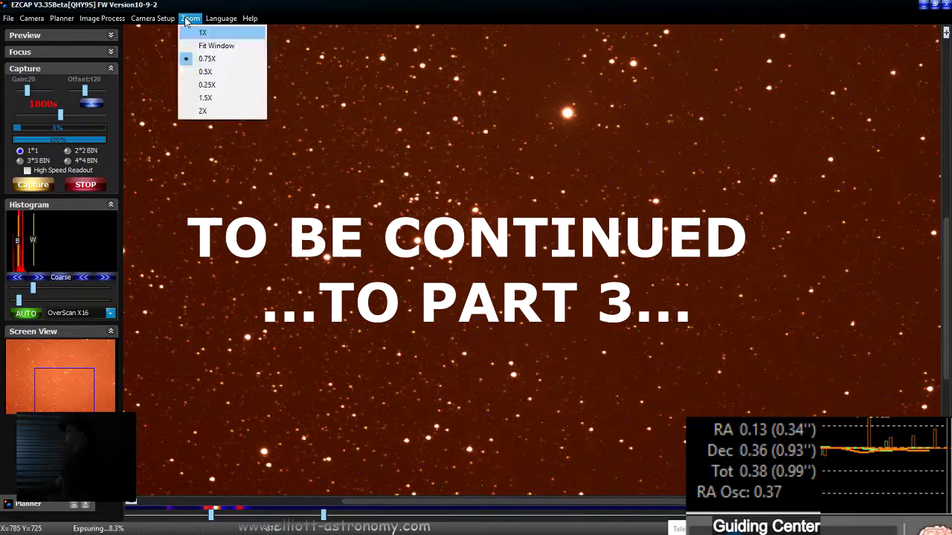
click(197, 42)
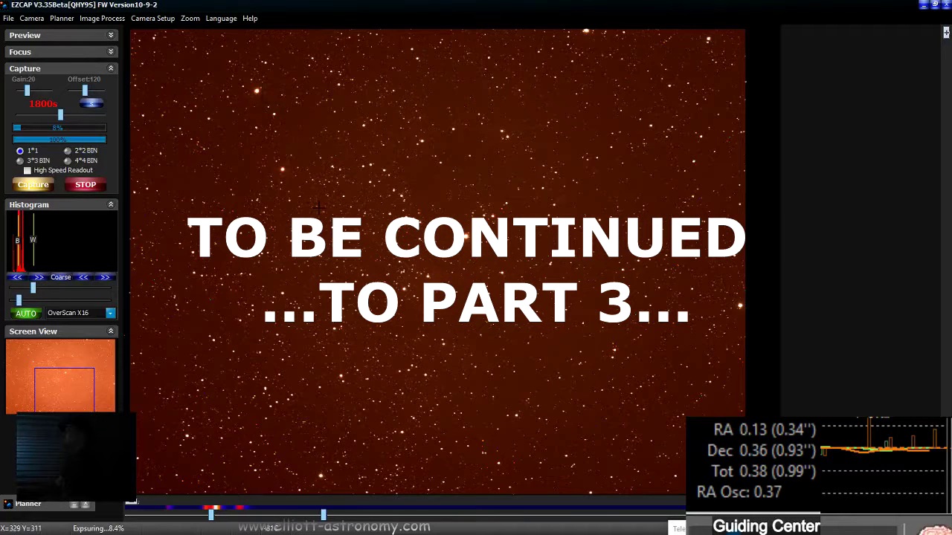